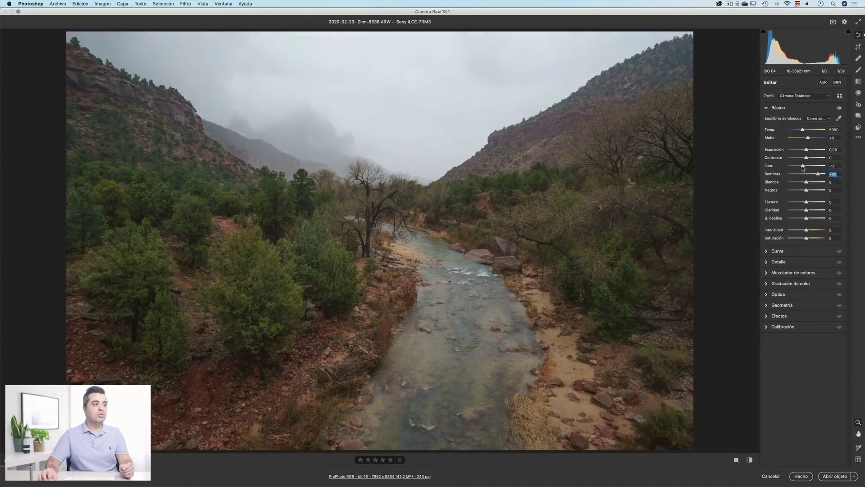
Lower the highlights of the 8536 river photo to -100, and cancel the raw edit without keeping it
{"action": "left_click_drag", "start_coordinate": [803, 167], "coordinate": [787, 168]}
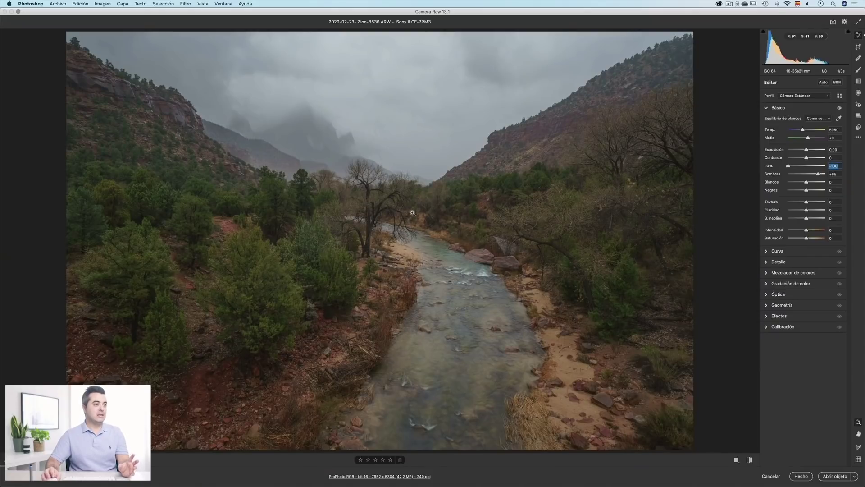
{"action": "left_click", "coordinate": [769, 476]}
Open the three raw files Zion-8535, Zion-8536 and Zion-8537 from the Día 26 folder together in Camera Raw
{"action": "key", "text": "super+Tab"}
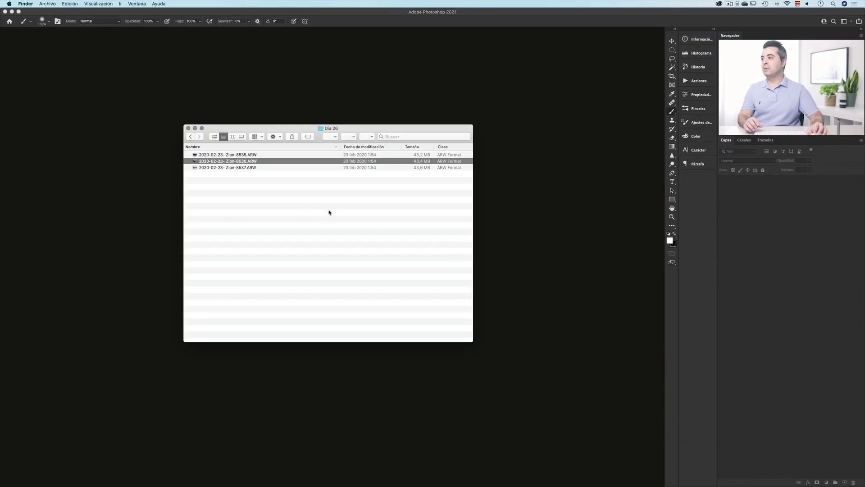
{"action": "left_click", "coordinate": [253, 155]}
{"action": "left_click", "coordinate": [245, 168], "text": "shift"}
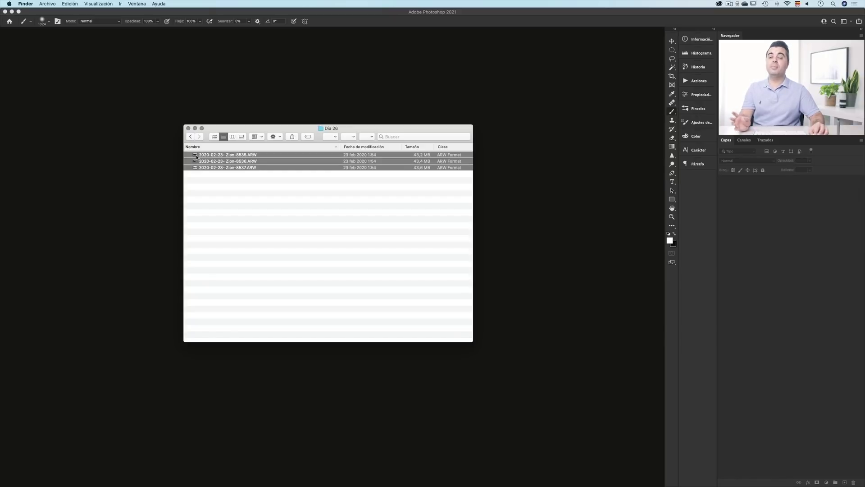
{"action": "left_click_drag", "start_coordinate": [196, 157], "coordinate": [110, 139]}
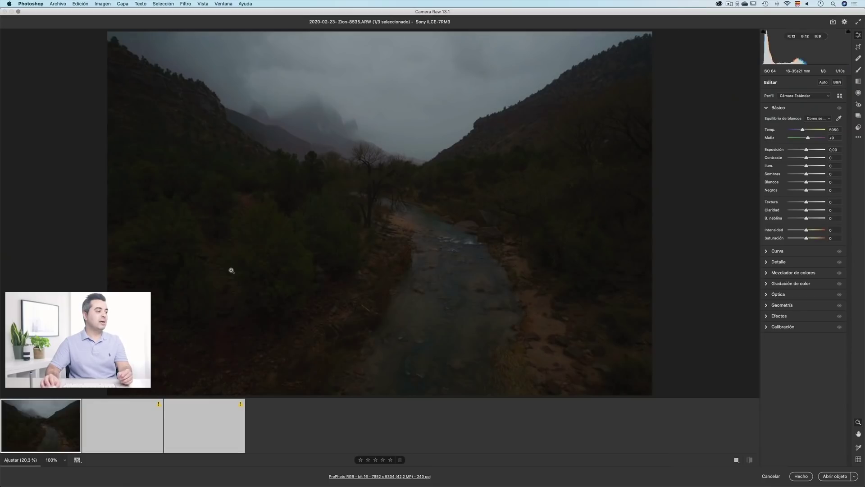
Compare the dark, medium and bright exposures of the river scene, examining the sky and the shadow areas in each
{"action": "left_click", "coordinate": [138, 428]}
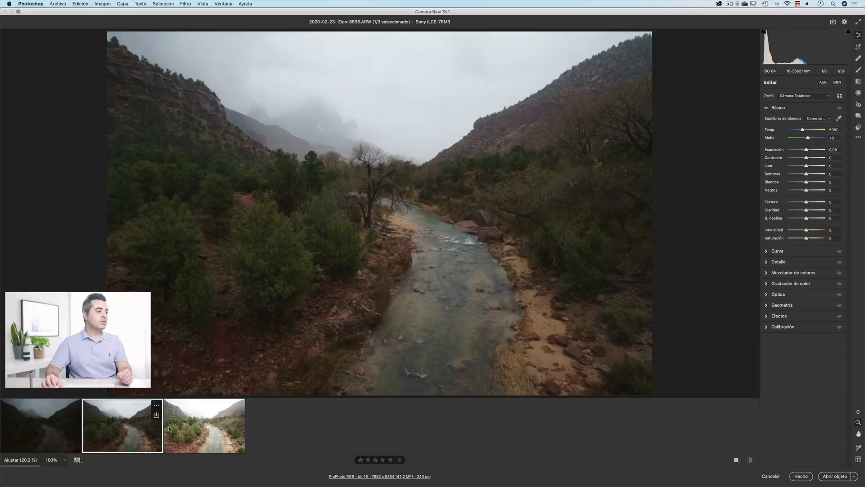
{"action": "left_click", "coordinate": [196, 430]}
{"action": "left_click", "coordinate": [131, 428]}
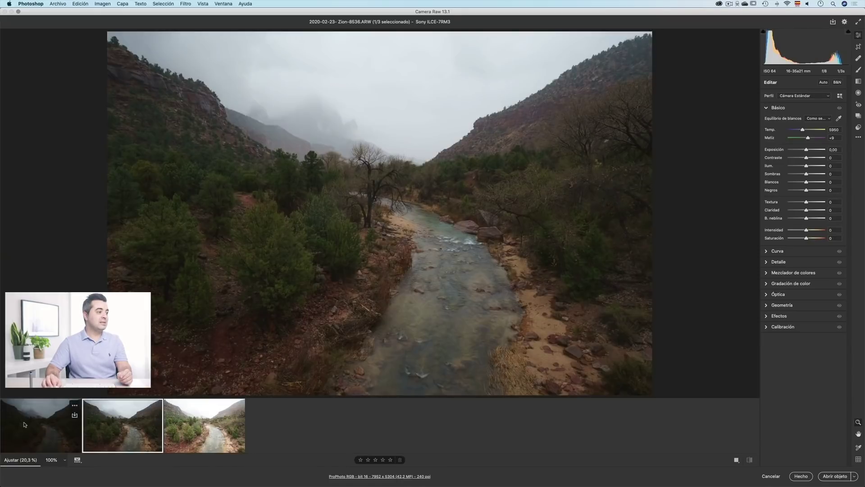
{"action": "left_click", "coordinate": [25, 425]}
{"action": "left_click", "coordinate": [121, 428]}
{"action": "left_click", "coordinate": [195, 430]}
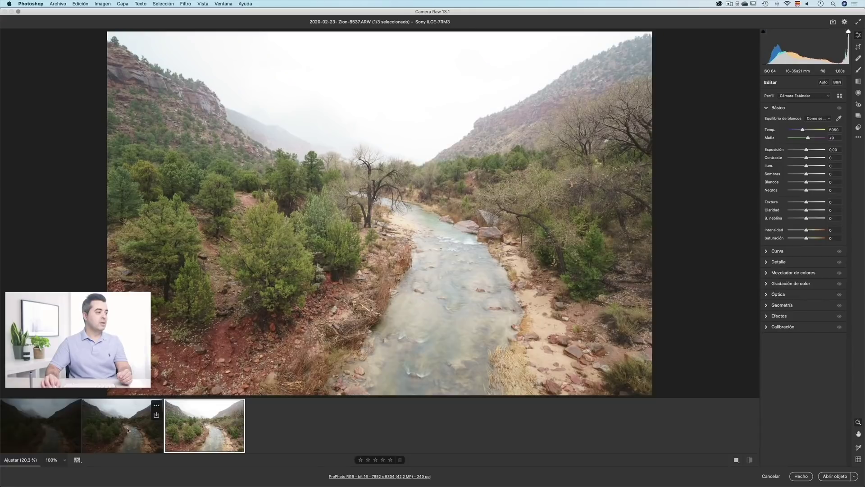
{"action": "left_click", "coordinate": [48, 428]}
{"action": "left_click", "coordinate": [118, 428]}
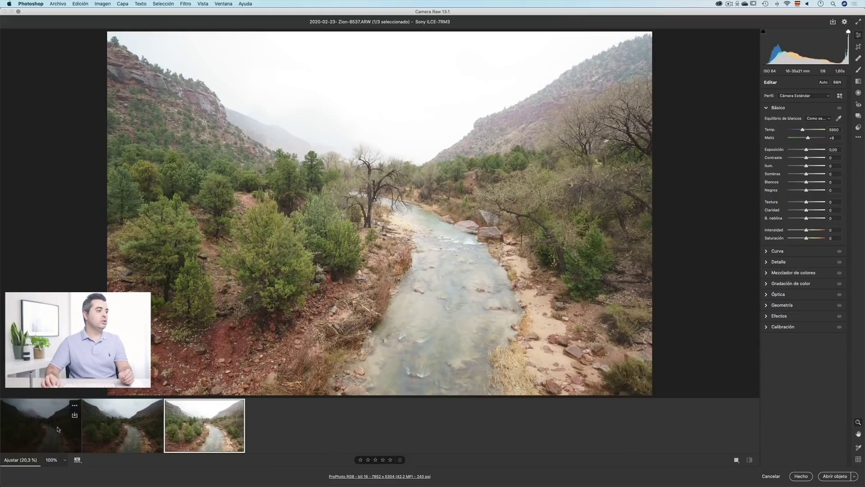
{"action": "left_click", "coordinate": [40, 426]}
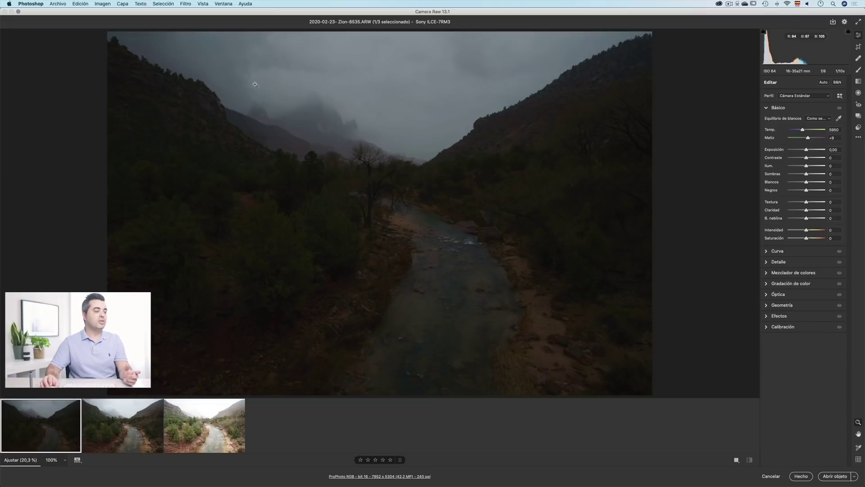
{"action": "left_click", "coordinate": [131, 423]}
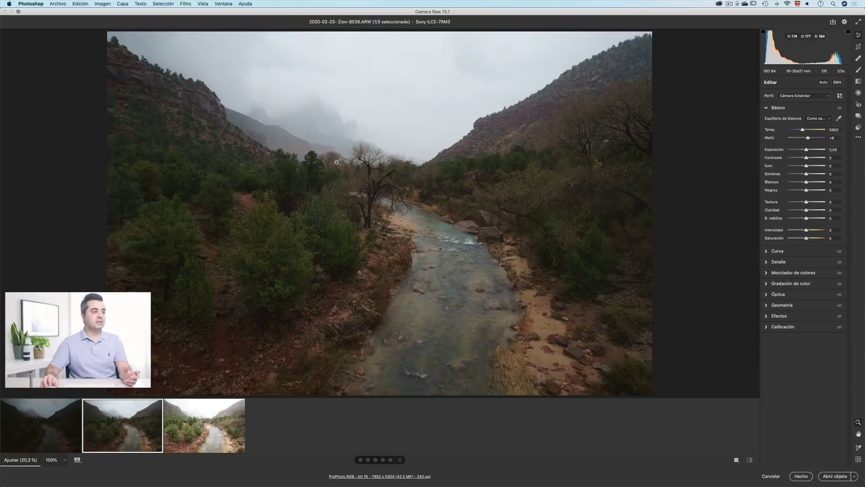
{"action": "left_click", "coordinate": [185, 416]}
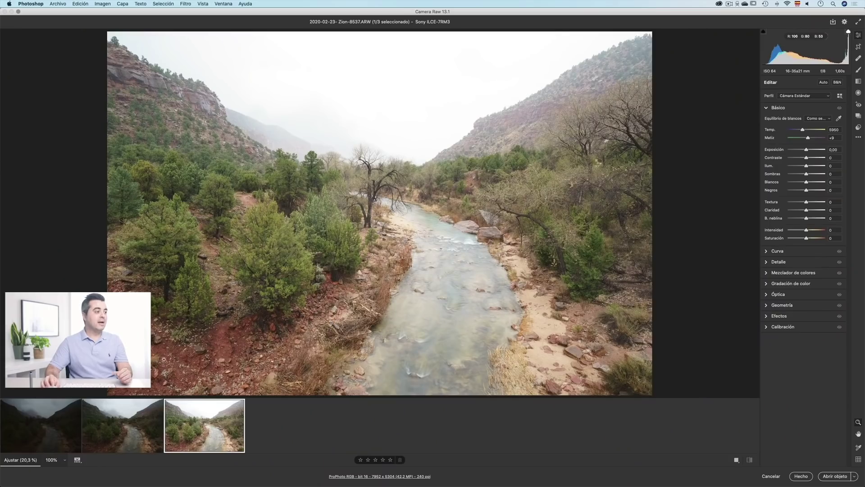
{"action": "left_click", "coordinate": [42, 406]}
{"action": "left_click", "coordinate": [123, 423]}
{"action": "left_click", "coordinate": [187, 427]}
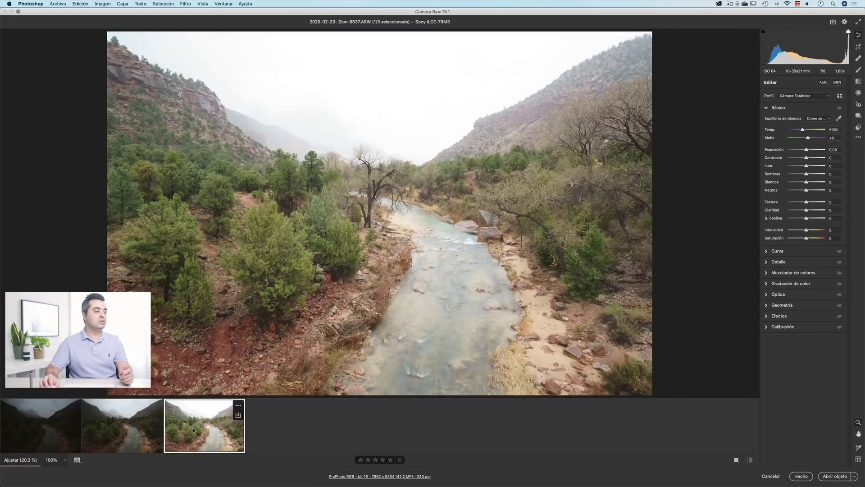
{"action": "left_click", "coordinate": [43, 427]}
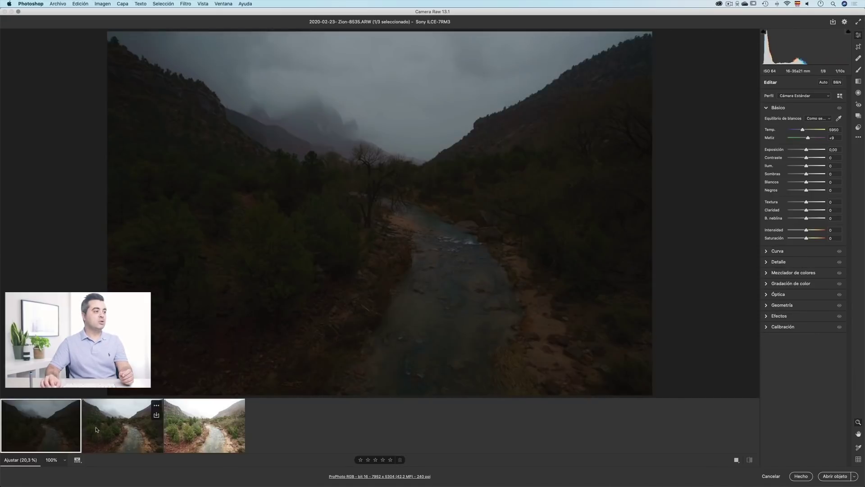
{"action": "left_click", "coordinate": [123, 428]}
{"action": "left_click", "coordinate": [174, 432]}
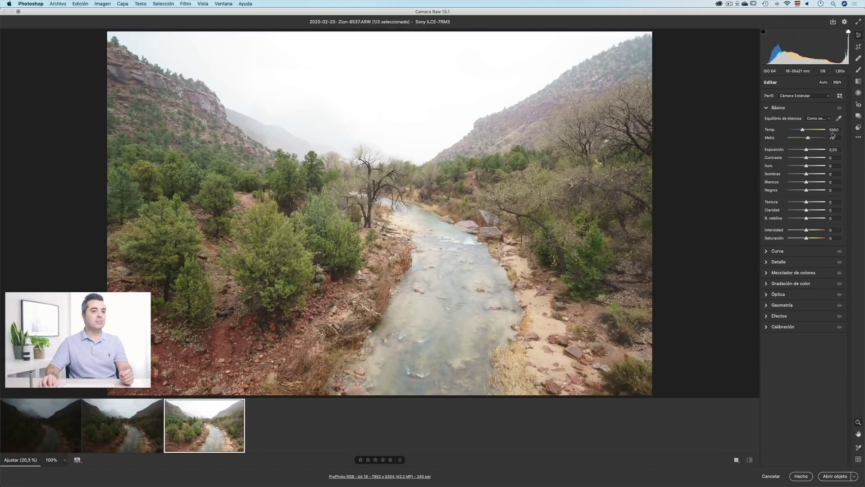
{"action": "left_click", "coordinate": [72, 433]}
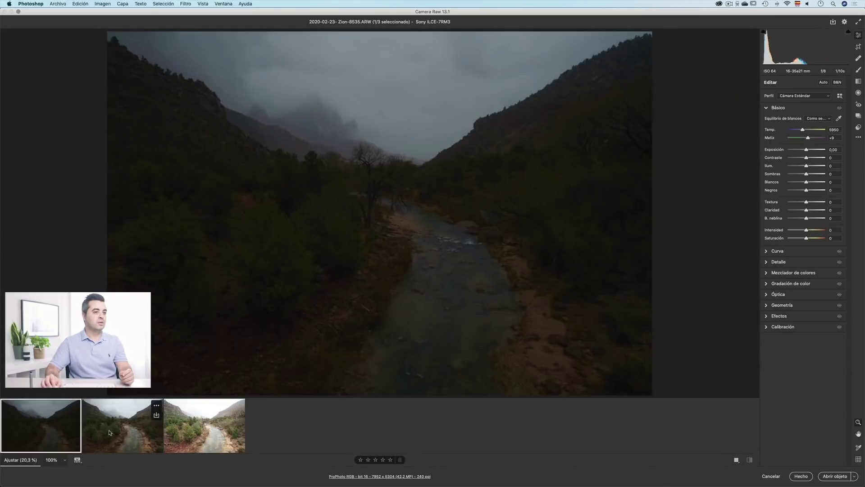
{"action": "left_click", "coordinate": [110, 433]}
{"action": "left_click", "coordinate": [176, 431]}
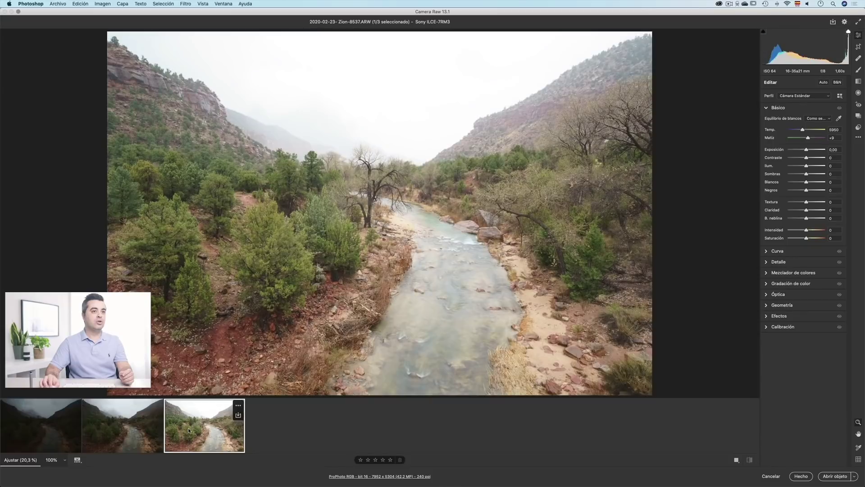
{"action": "left_click", "coordinate": [124, 433]}
{"action": "left_click", "coordinate": [76, 434]}
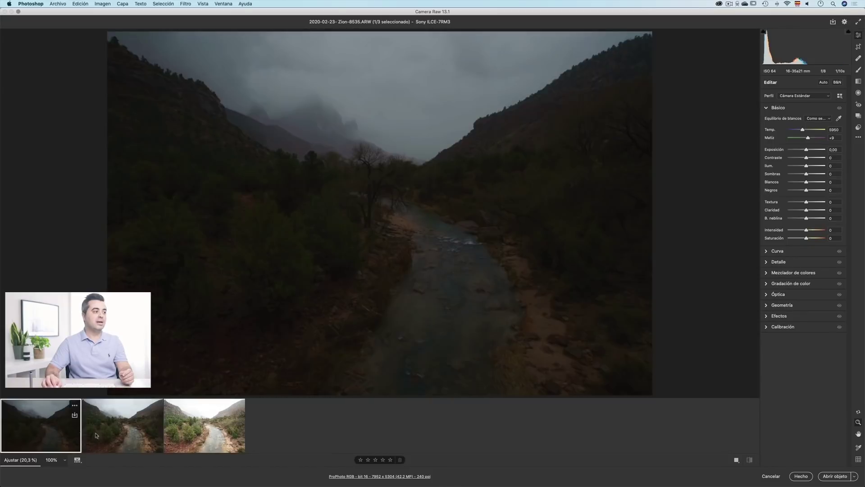
{"action": "left_click", "coordinate": [198, 435]}
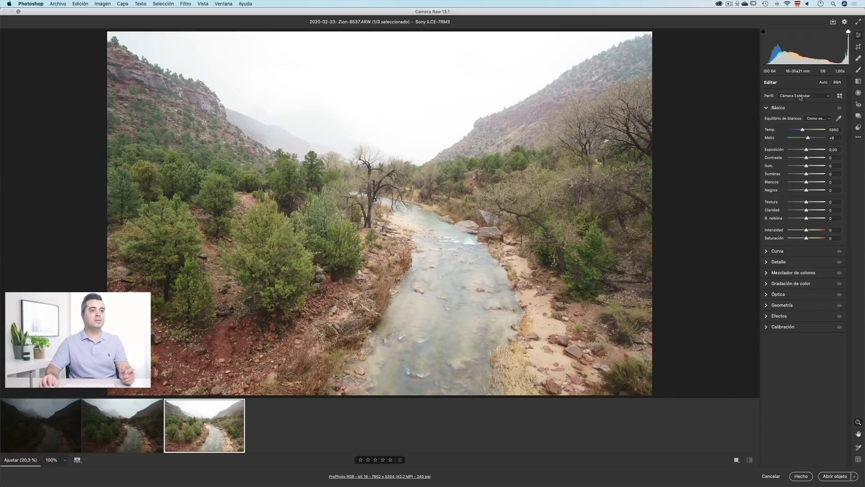
{"action": "left_click", "coordinate": [123, 433]}
{"action": "left_click", "coordinate": [62, 439]}
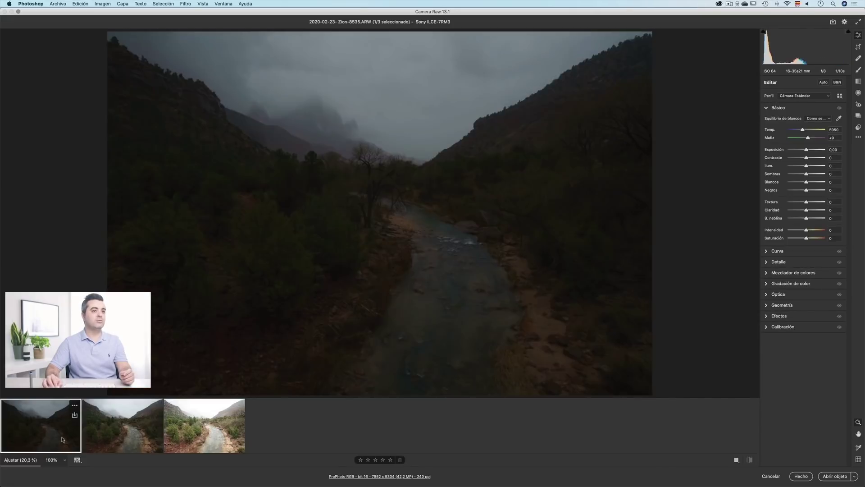
{"action": "left_click", "coordinate": [209, 421]}
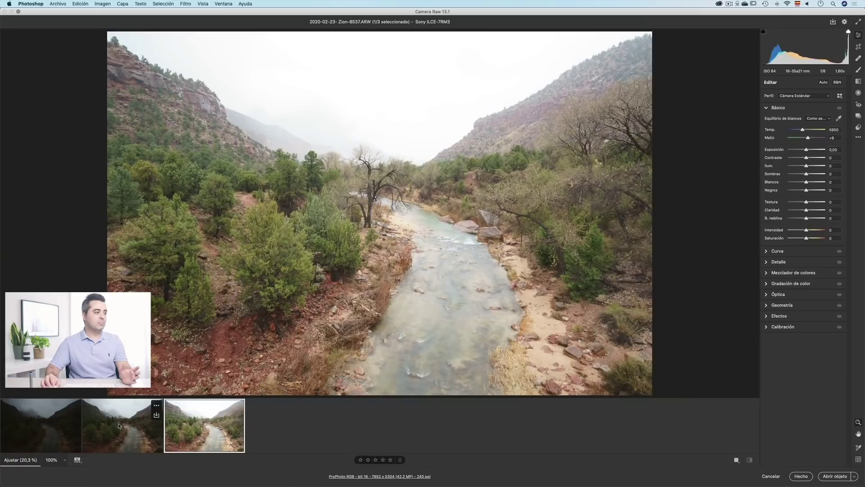
Merge all three exposures into an HDR image and save it as 2020-02-23- Zion-8535-HDR.dng in the Día 26 folder
{"action": "left_click", "coordinate": [56, 425]}
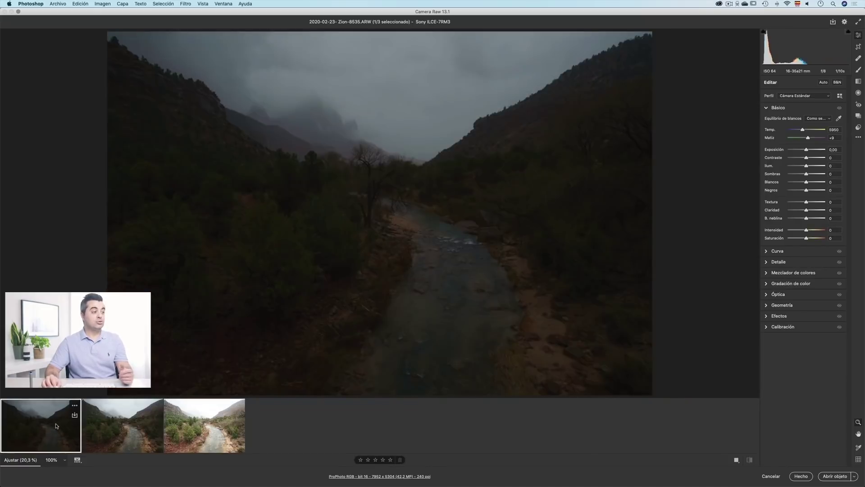
{"action": "left_click", "coordinate": [196, 433], "text": "shift"}
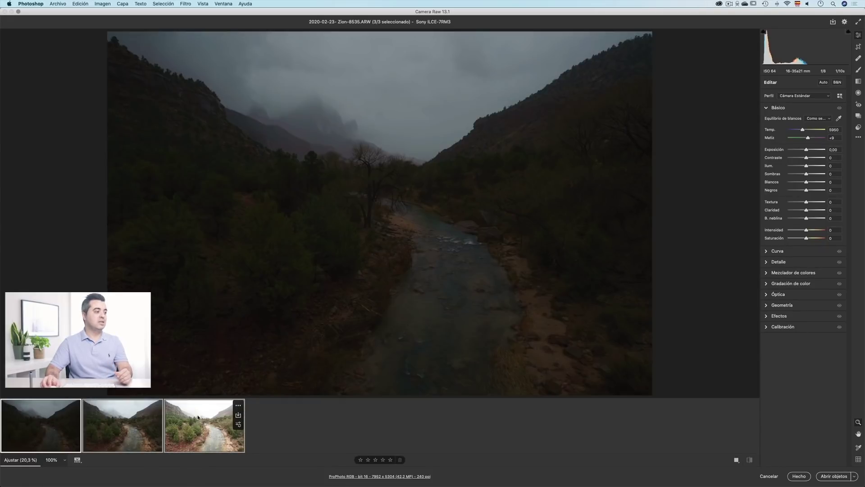
{"action": "right_click", "coordinate": [198, 417]}
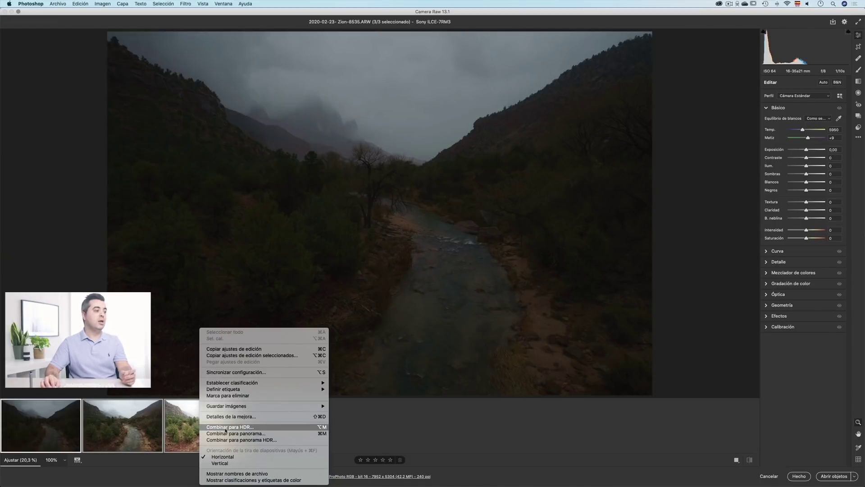
{"action": "left_click", "coordinate": [226, 428]}
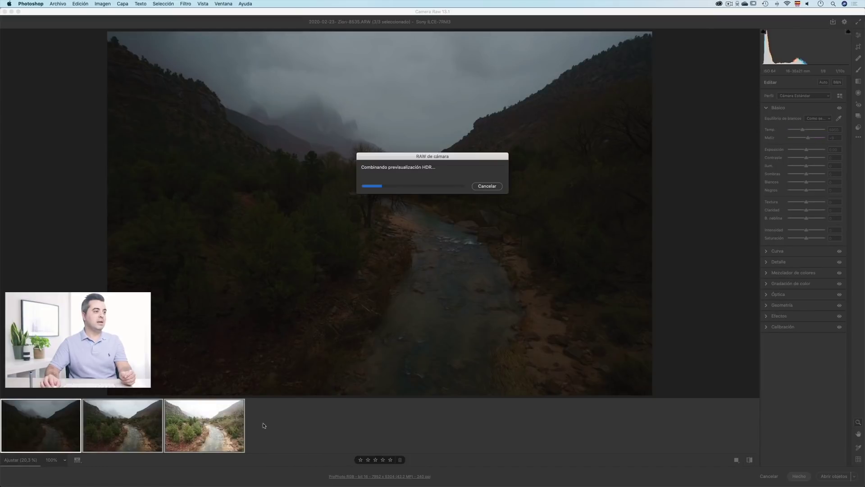
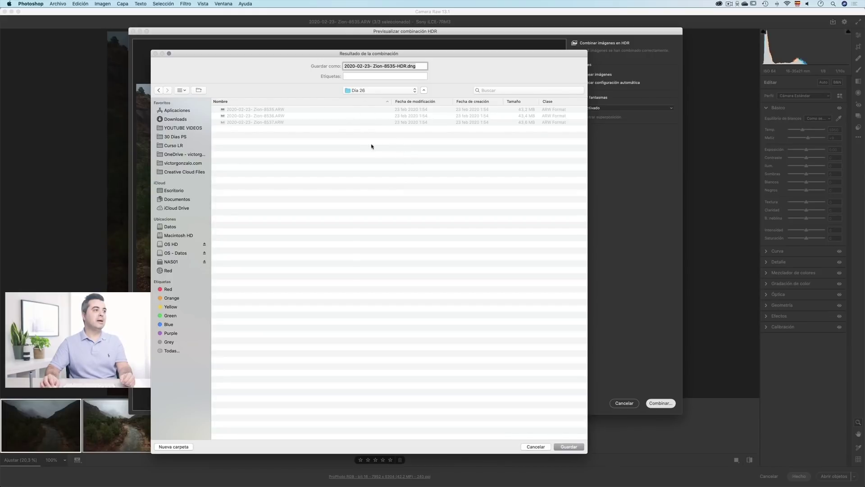
{"action": "left_click", "coordinate": [569, 446]}
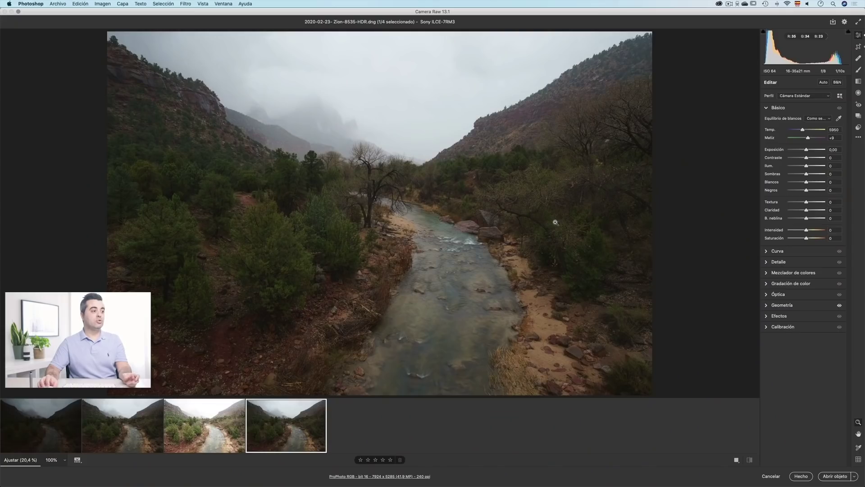
Compare the merged HDR image with the three source exposures
{"action": "mouse_move", "coordinate": [292, 433]}
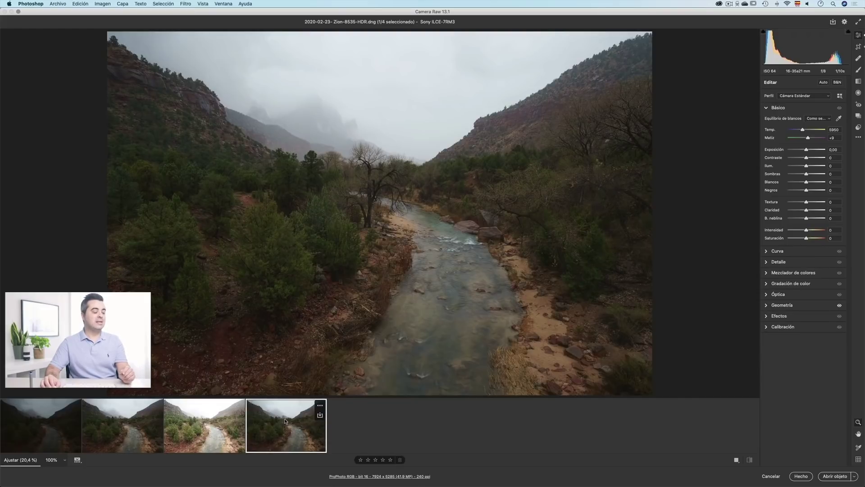
{"action": "left_click", "coordinate": [208, 422]}
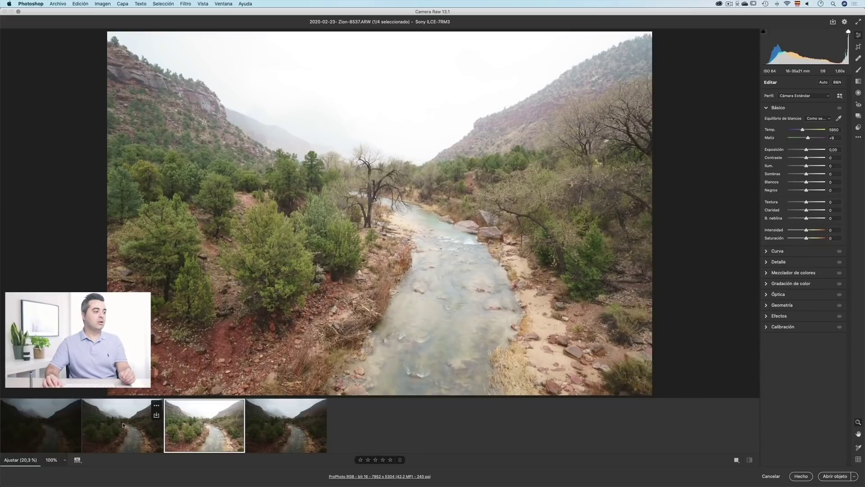
{"action": "left_click", "coordinate": [110, 423]}
{"action": "left_click", "coordinate": [64, 423]}
{"action": "left_click", "coordinate": [118, 423]}
{"action": "left_click", "coordinate": [198, 424]}
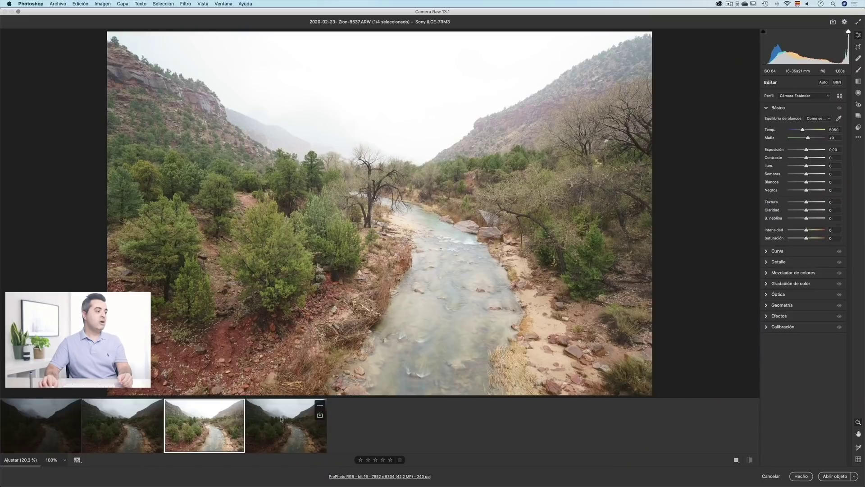
{"action": "left_click", "coordinate": [280, 419]}
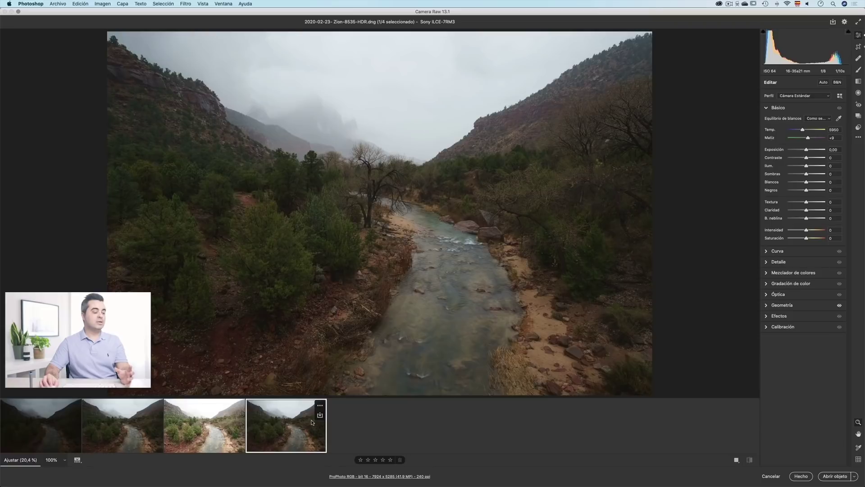
Set the exposure of the darkest source photo, Zion-8535.ARW, to +0.30
{"action": "left_click", "coordinate": [44, 426]}
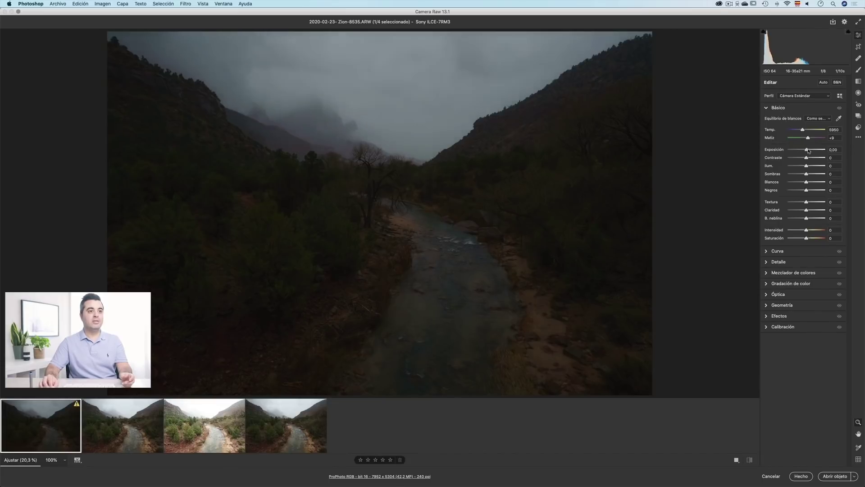
{"action": "mouse_move", "coordinate": [809, 151]}
{"action": "left_mouse_down"}
{"action": "mouse_move", "coordinate": [831, 153]}
{"action": "mouse_move", "coordinate": [786, 153]}
{"action": "mouse_move", "coordinate": [807, 151]}
{"action": "left_mouse_up"}
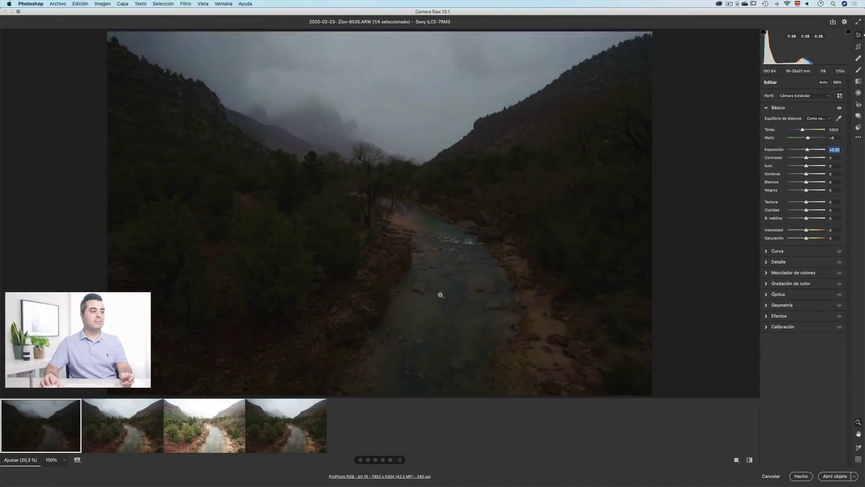
On the merged HDR image, keep the exposure at 0.00, raise the shadows to +69 and lower the highlights to -63
{"action": "left_click", "coordinate": [293, 426]}
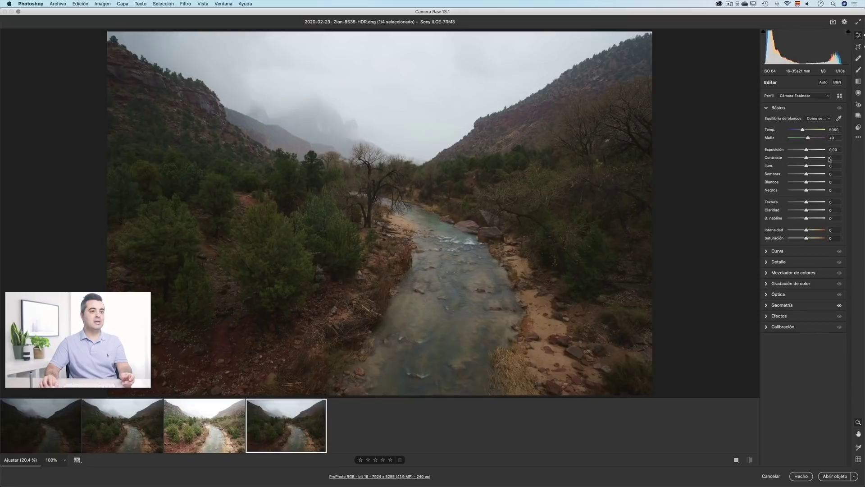
{"action": "mouse_move", "coordinate": [808, 150]}
{"action": "left_mouse_down"}
{"action": "mouse_move", "coordinate": [827, 150]}
{"action": "mouse_move", "coordinate": [785, 153]}
{"action": "mouse_move", "coordinate": [808, 151]}
{"action": "left_mouse_up"}
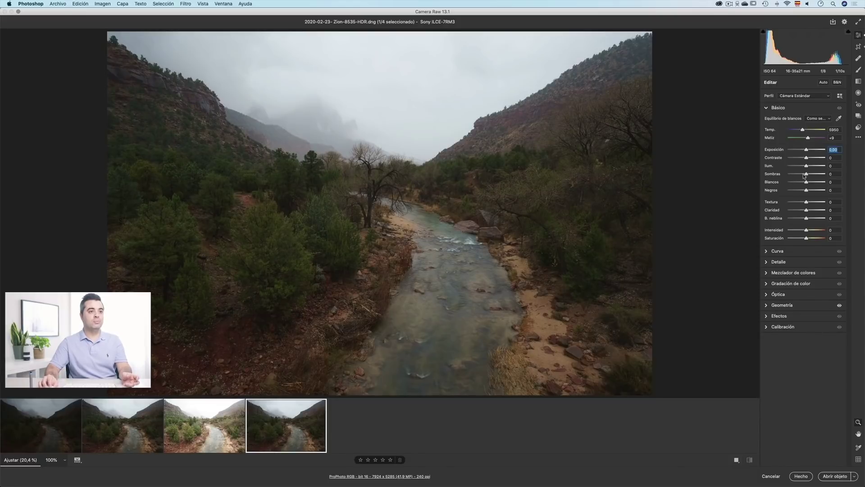
{"action": "mouse_move", "coordinate": [809, 175]}
{"action": "left_mouse_down"}
{"action": "mouse_move", "coordinate": [819, 175]}
{"action": "mouse_move", "coordinate": [795, 168]}
{"action": "left_mouse_up"}
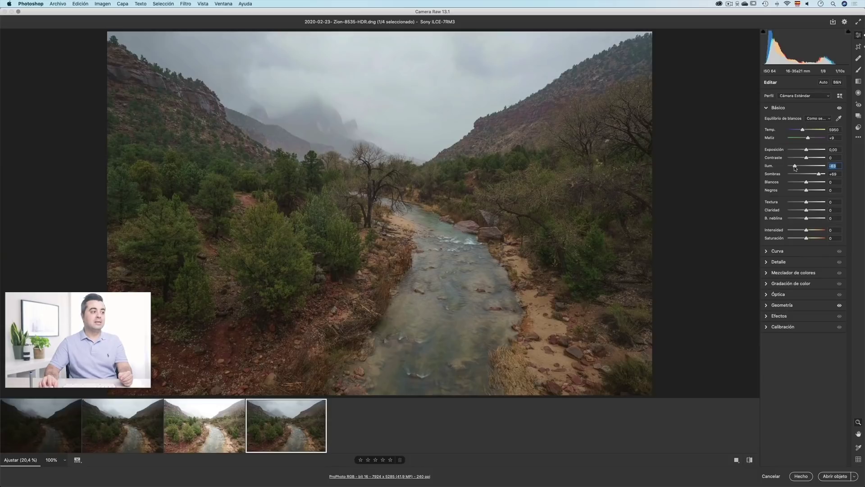
Raise the shadows of the darkest source photo, Zion-8535.ARW, to +100
{"action": "left_click", "coordinate": [72, 402]}
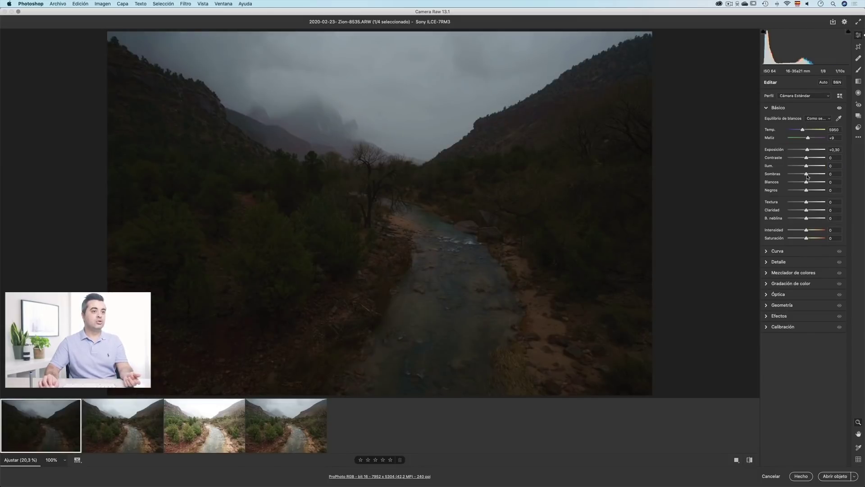
{"action": "left_click_drag", "start_coordinate": [813, 175], "coordinate": [827, 174]}
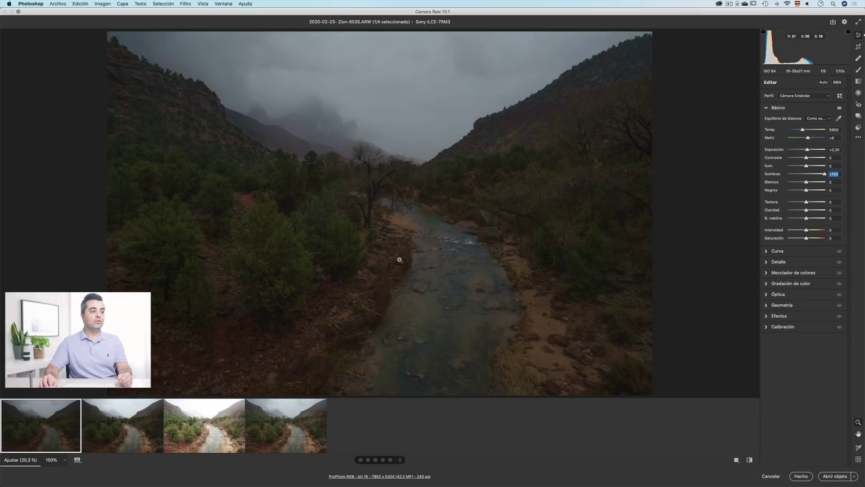
On the merged HDR image, raise the shadows to +100 and lower the highlights to -100
{"action": "left_click", "coordinate": [273, 446]}
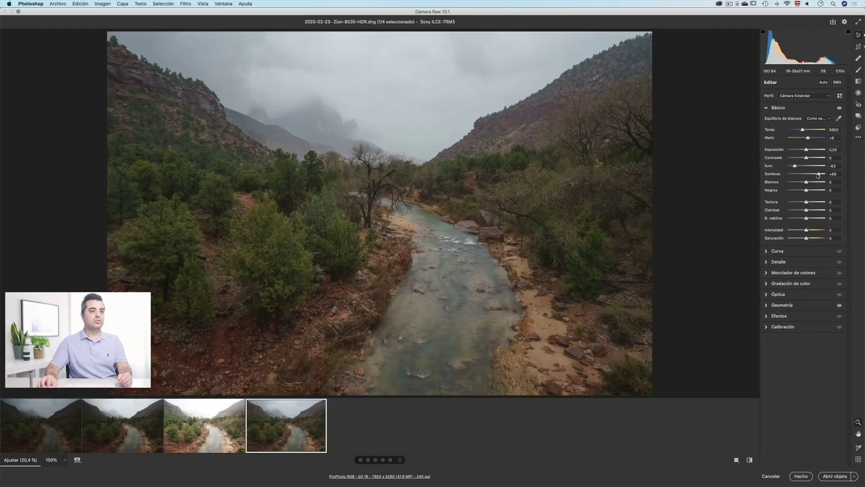
{"action": "left_click_drag", "start_coordinate": [818, 175], "coordinate": [837, 173]}
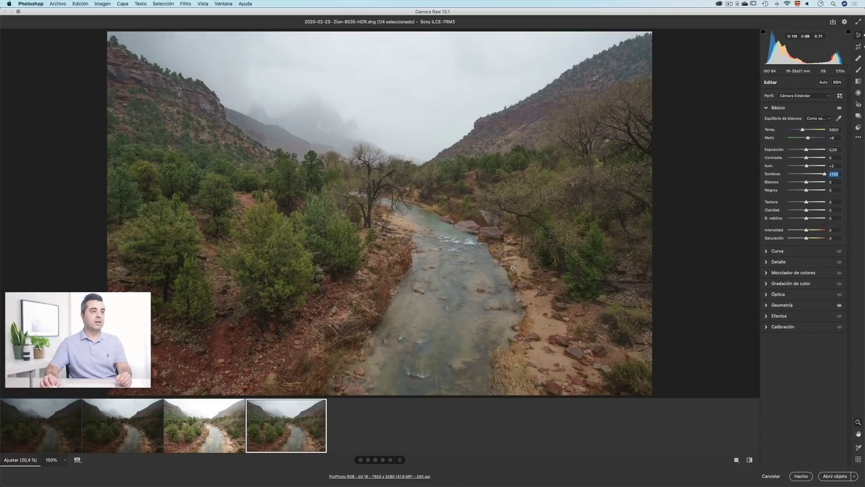
{"action": "left_click_drag", "start_coordinate": [807, 167], "coordinate": [787, 168]}
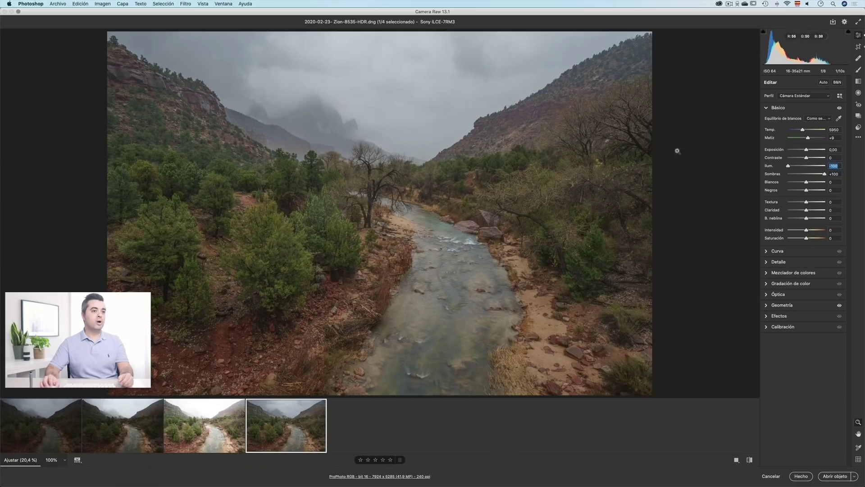
Try white balance temperatures up to 50000 on the HDR image and settle on a cooler 4950
{"action": "left_click_drag", "start_coordinate": [802, 130], "coordinate": [803, 131]}
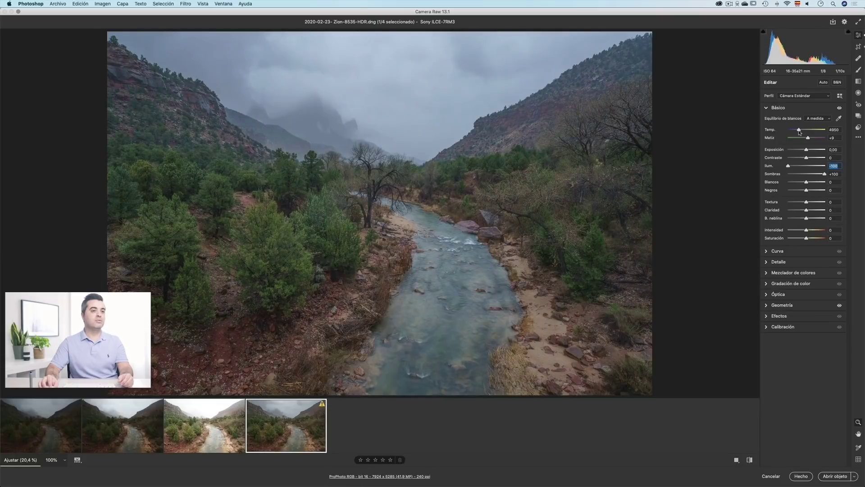
{"action": "left_click_drag", "start_coordinate": [799, 131], "coordinate": [829, 129]}
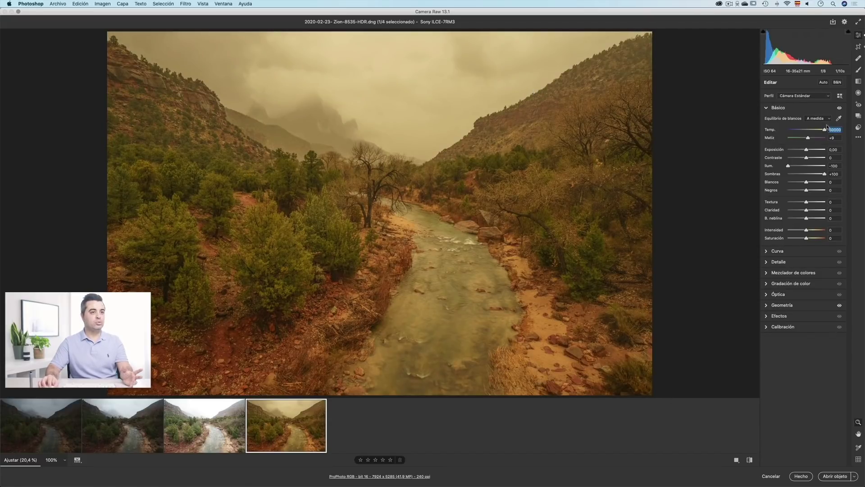
{"action": "left_click_drag", "start_coordinate": [824, 130], "coordinate": [799, 133]}
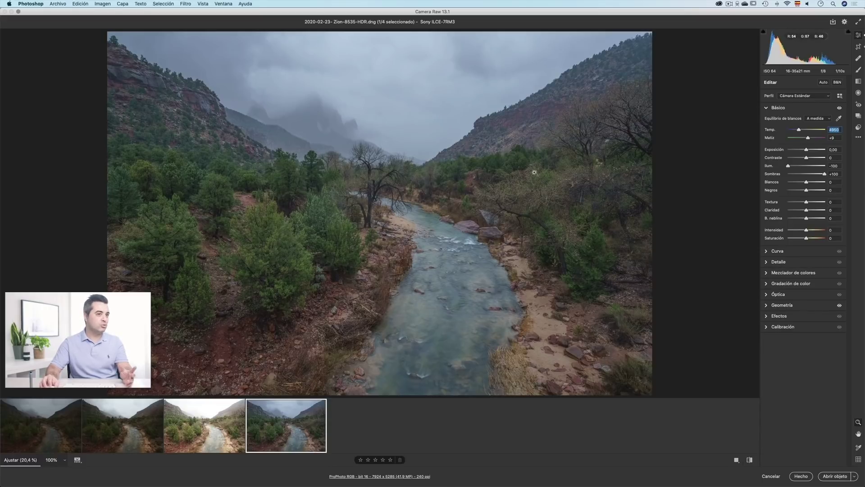
Set the HDR image's exposure to -1.10, whites to +33, blacks to +87 and shadows to +96
{"action": "left_click_drag", "start_coordinate": [808, 151], "coordinate": [805, 153]}
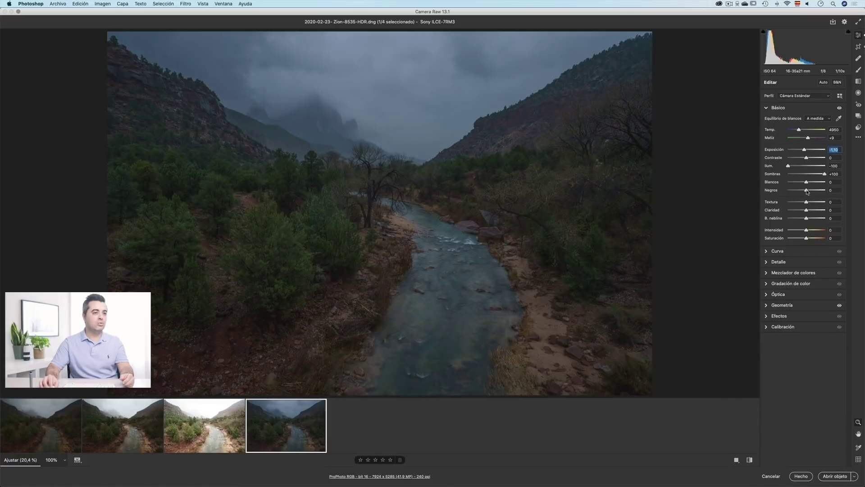
{"action": "mouse_move", "coordinate": [806, 190]}
{"action": "left_mouse_down"}
{"action": "mouse_move", "coordinate": [822, 191]}
{"action": "mouse_move", "coordinate": [814, 183]}
{"action": "mouse_move", "coordinate": [823, 191]}
{"action": "left_mouse_up"}
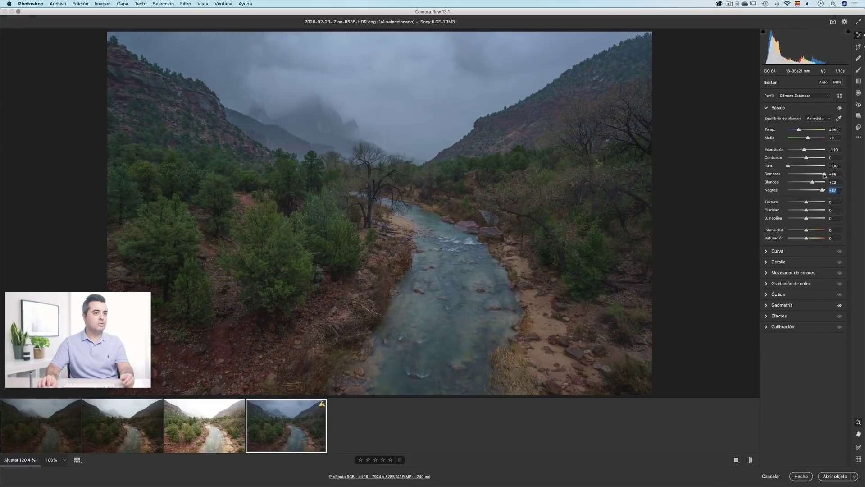
{"action": "left_click", "coordinate": [824, 175]}
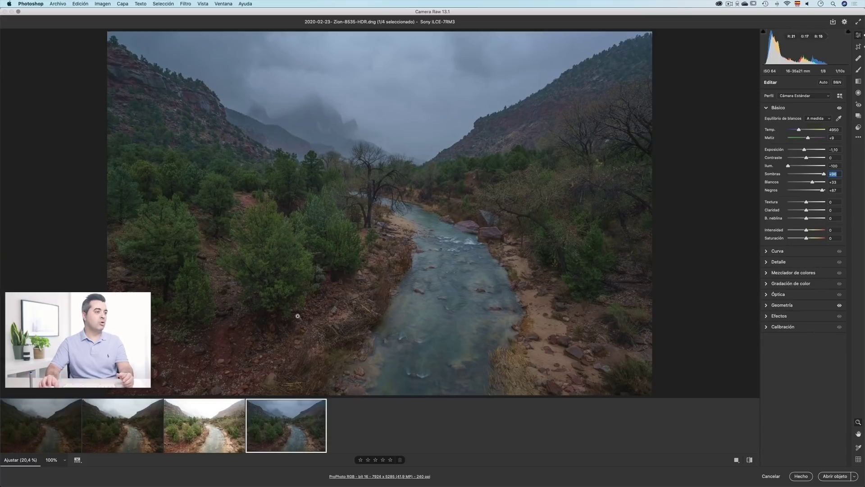
Hide the filmstrip to enlarge the preview, keep the texture at 0 and set the clarity to +26
{"action": "left_click", "coordinate": [77, 460]}
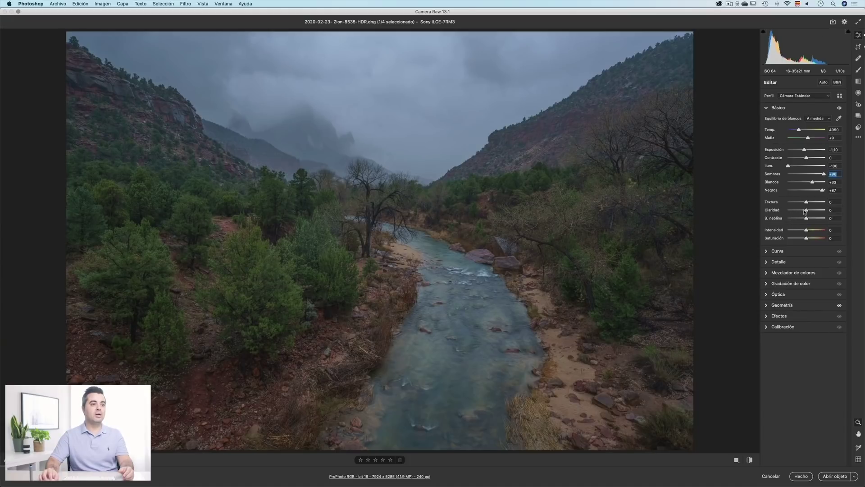
{"action": "left_click_drag", "start_coordinate": [806, 202], "coordinate": [806, 204]}
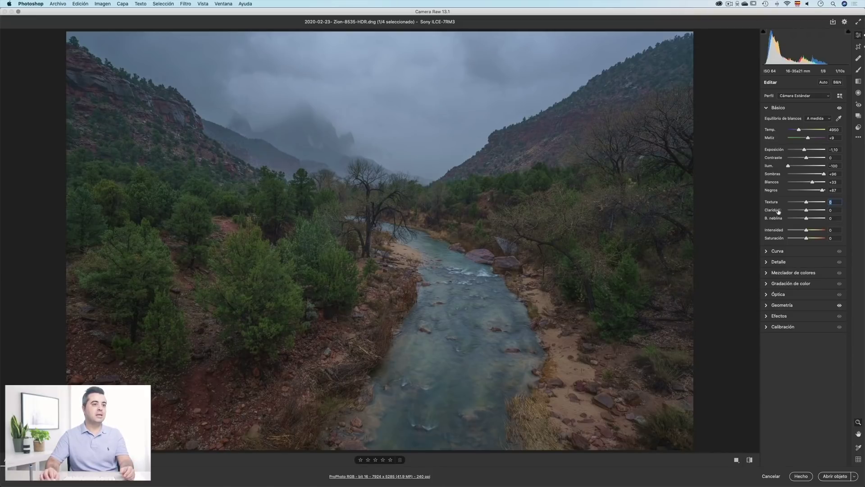
{"action": "left_click_drag", "start_coordinate": [806, 211], "coordinate": [811, 211]}
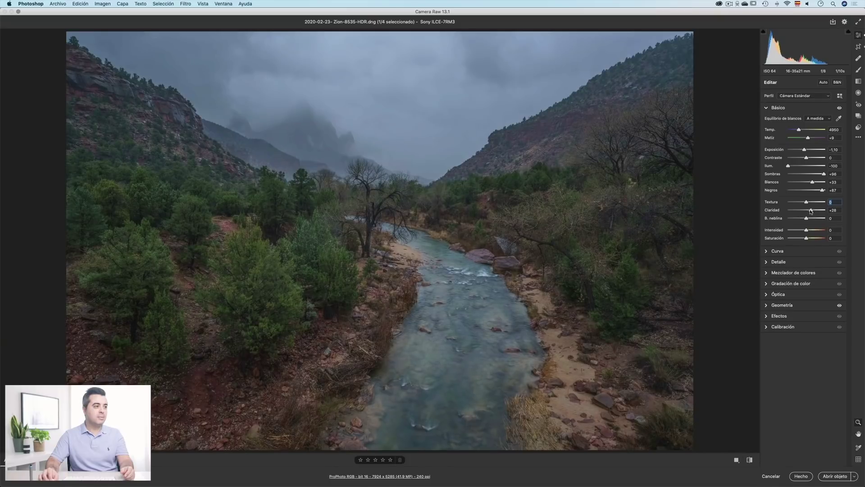
{"action": "left_click_drag", "start_coordinate": [813, 211], "coordinate": [814, 210]}
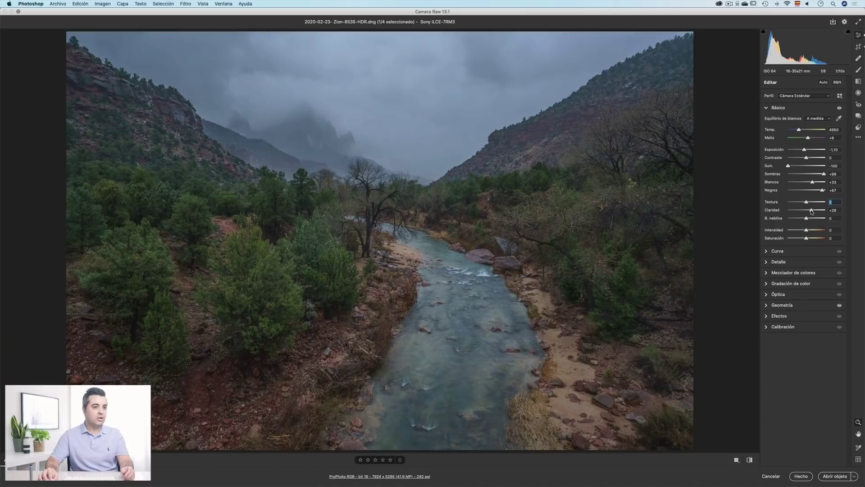
{"action": "left_click", "coordinate": [811, 212]}
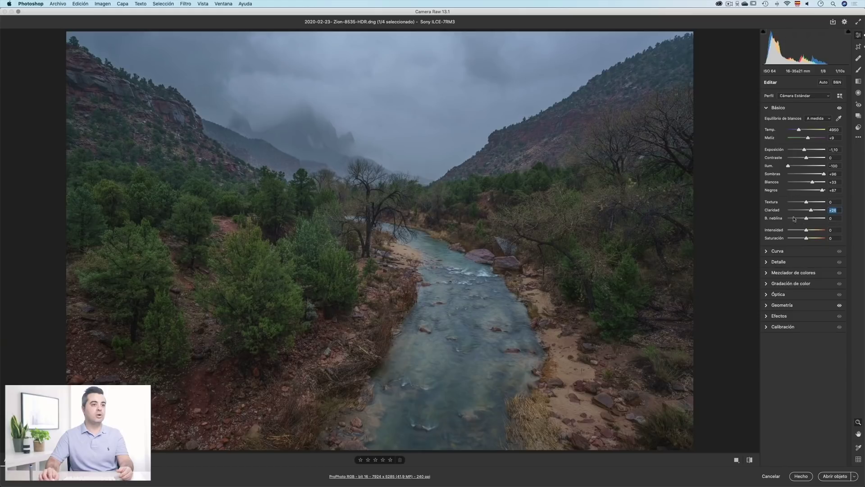
Try a dehaze of +43 on the HDR image and settle on -30 for a mistier look
{"action": "mouse_move", "coordinate": [807, 220]}
{"action": "left_mouse_down"}
{"action": "mouse_move", "coordinate": [822, 220]}
{"action": "mouse_move", "coordinate": [815, 220]}
{"action": "left_mouse_up"}
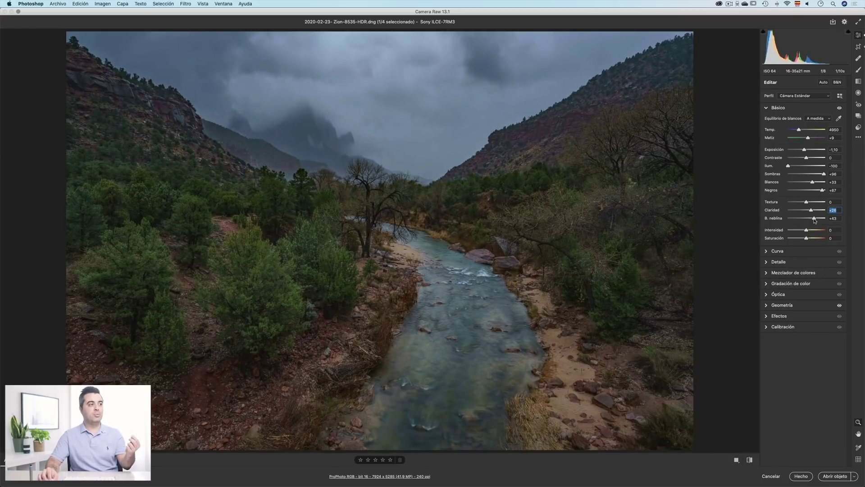
{"action": "left_click_drag", "start_coordinate": [814, 220], "coordinate": [814, 220]}
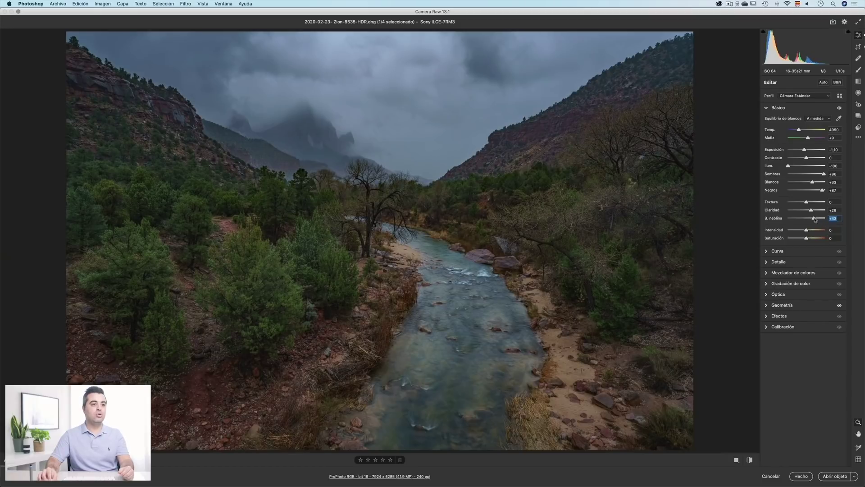
{"action": "left_click_drag", "start_coordinate": [815, 220], "coordinate": [802, 221]}
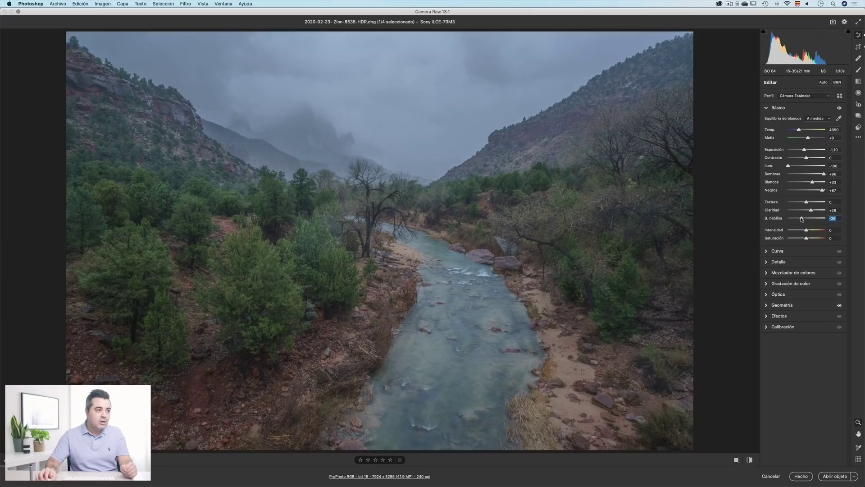
{"action": "left_click_drag", "start_coordinate": [801, 220], "coordinate": [801, 219]}
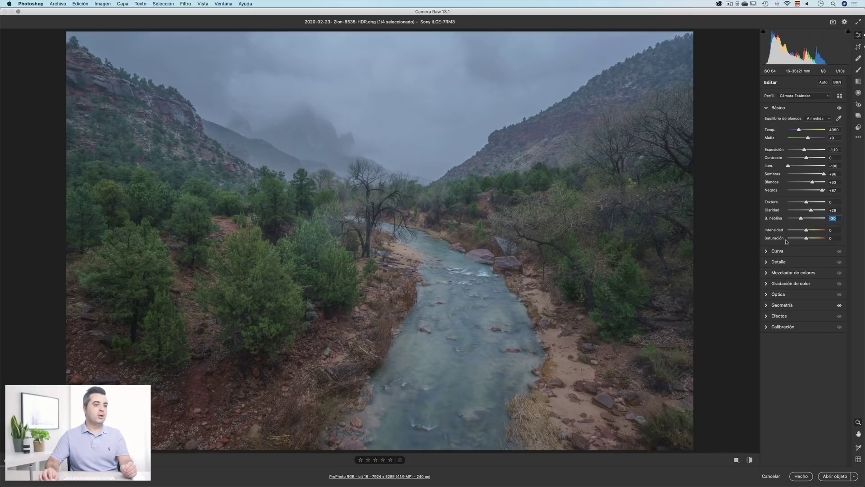
Try a vibrance of +78 with some extra saturation, and reset both to 0
{"action": "mouse_move", "coordinate": [806, 232]}
{"action": "left_mouse_down"}
{"action": "mouse_move", "coordinate": [824, 232]}
{"action": "mouse_move", "coordinate": [812, 239]}
{"action": "left_mouse_up"}
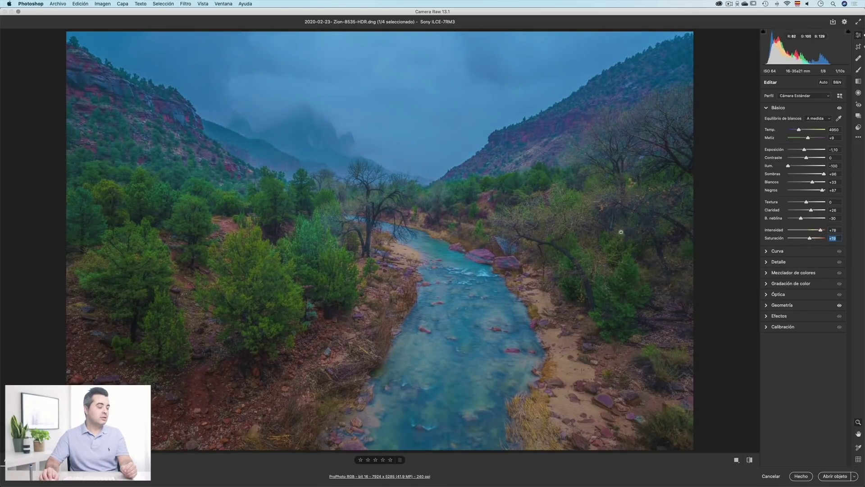
{"action": "double_click", "coordinate": [810, 240]}
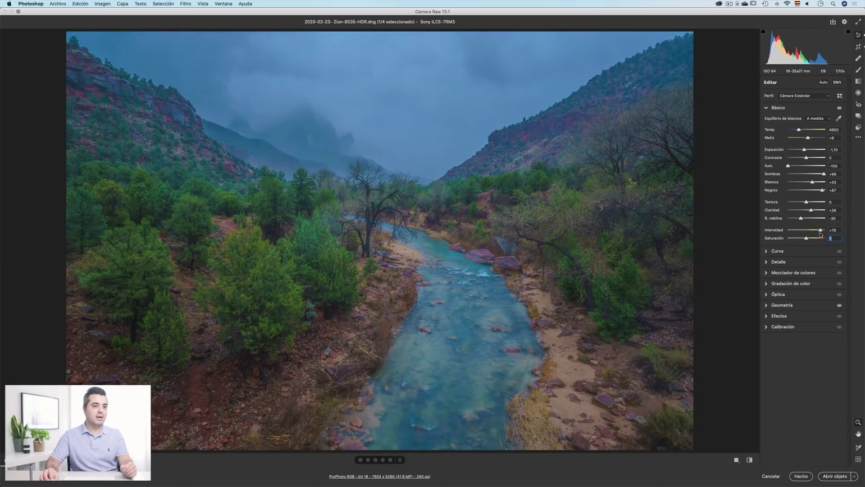
{"action": "double_click", "coordinate": [821, 230]}
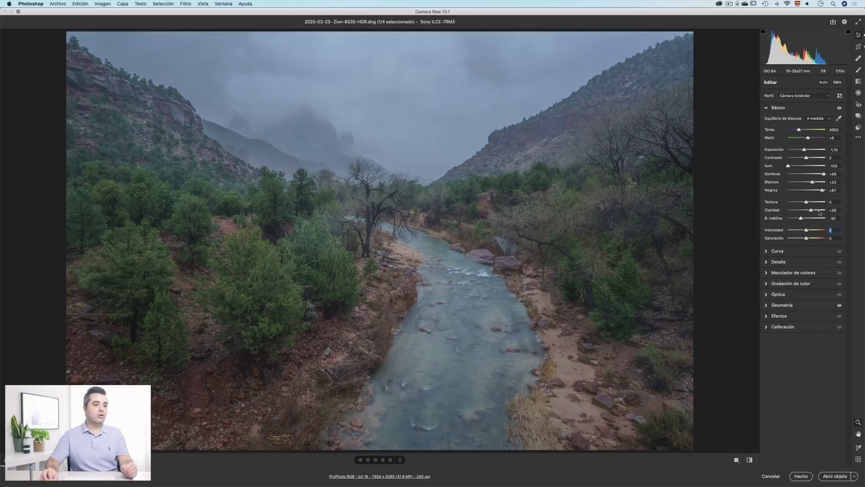
Enable chromatic aberration removal in the optics corrections
{"action": "left_click", "coordinate": [767, 296]}
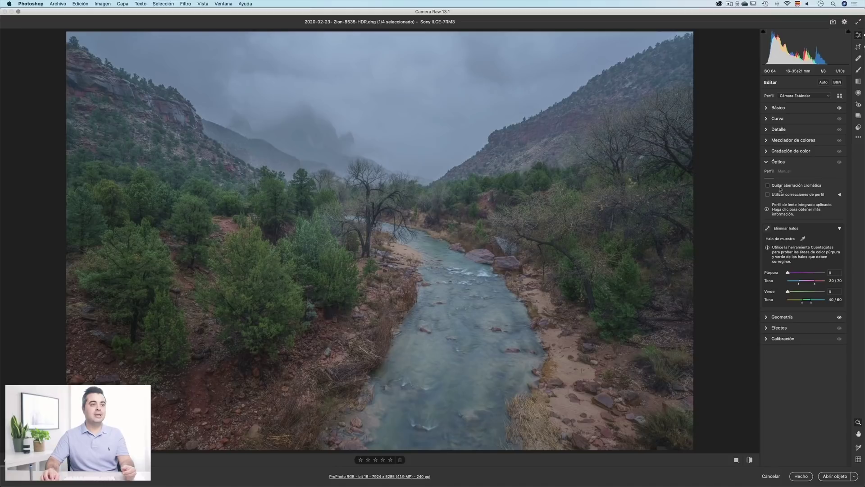
{"action": "left_click", "coordinate": [796, 187]}
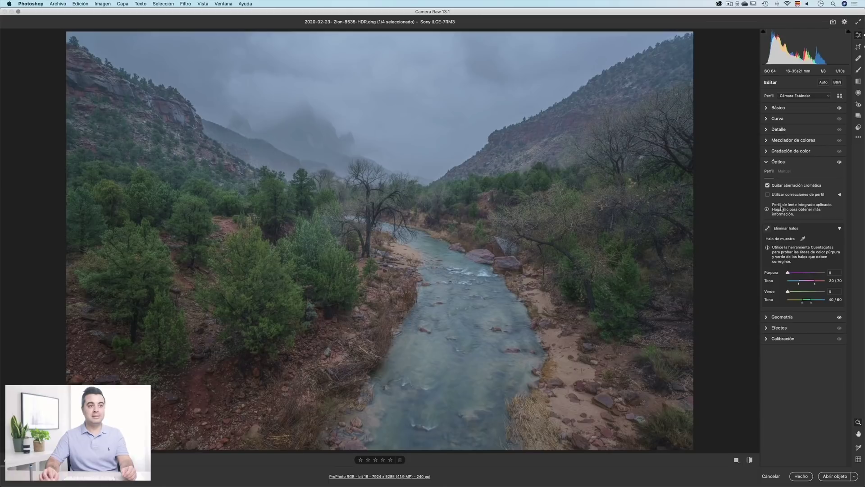
{"action": "left_click", "coordinate": [767, 163]}
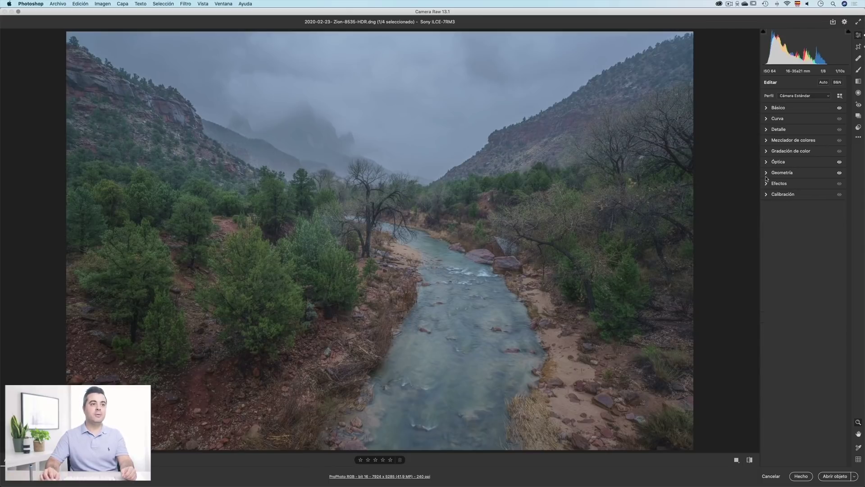
Shift the HSL hues with targeted adjustments on the trees and riverbank: oranges -60, yellows -8, greens +11 and aquas +2
{"action": "left_click", "coordinate": [767, 140]}
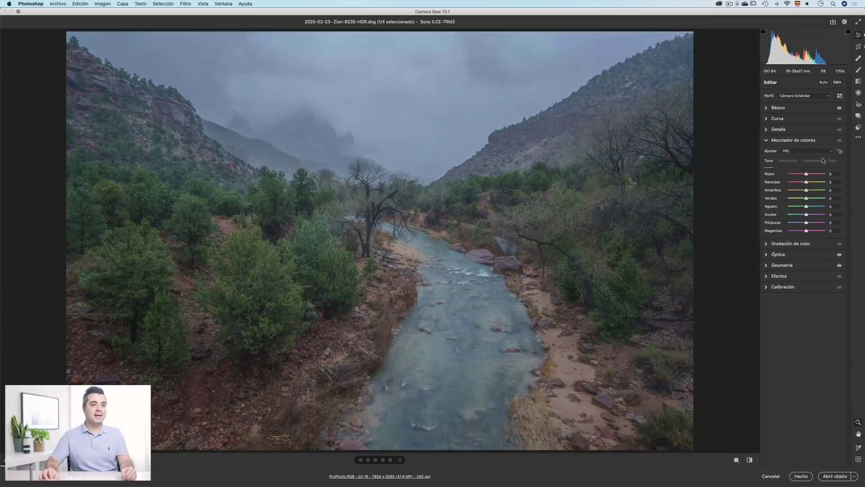
{"action": "left_click", "coordinate": [840, 152]}
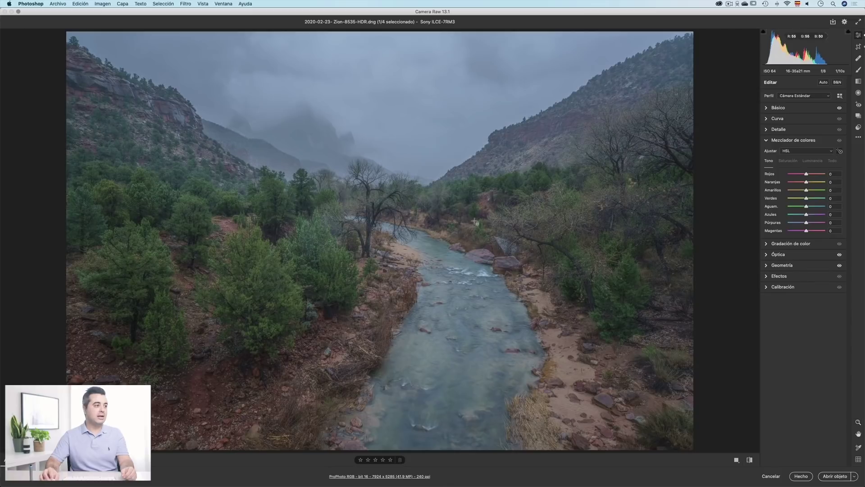
{"action": "mouse_move", "coordinate": [274, 289]}
{"action": "left_mouse_down"}
{"action": "mouse_move", "coordinate": [275, 241]}
{"action": "mouse_move", "coordinate": [273, 328]}
{"action": "mouse_move", "coordinate": [275, 281]}
{"action": "left_mouse_up"}
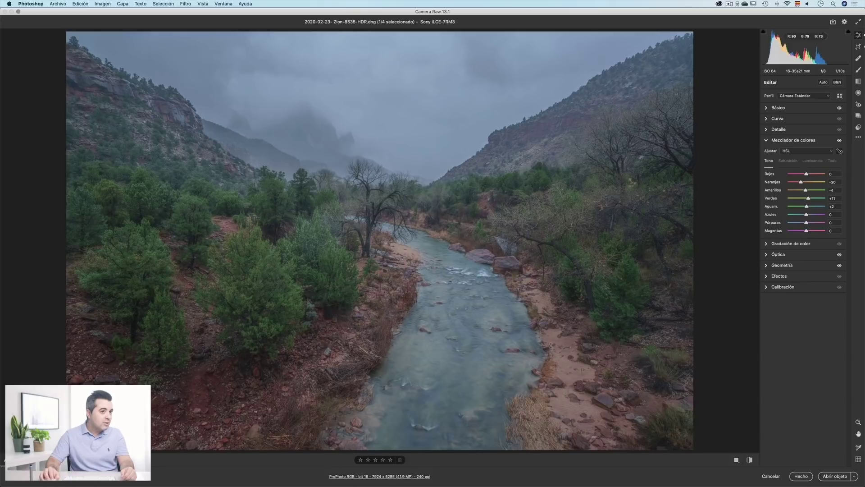
{"action": "left_click_drag", "start_coordinate": [552, 280], "coordinate": [551, 305]}
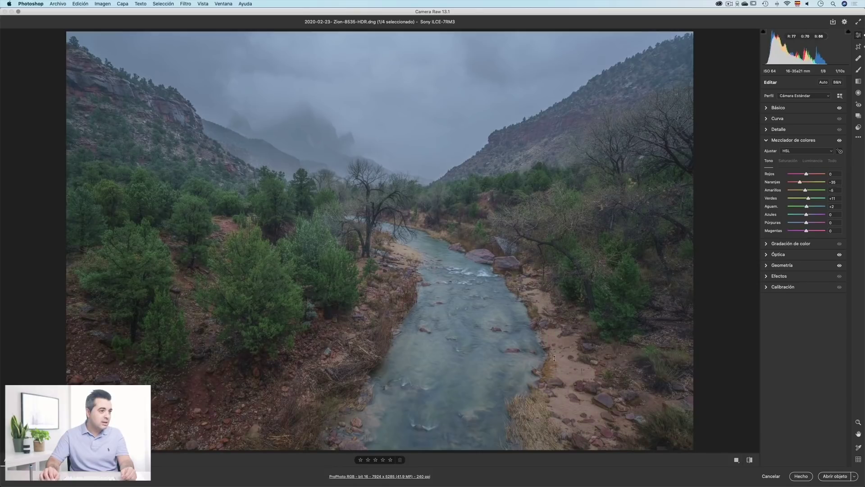
{"action": "left_click_drag", "start_coordinate": [547, 335], "coordinate": [548, 341]}
{"action": "left_click_drag", "start_coordinate": [549, 359], "coordinate": [549, 358]}
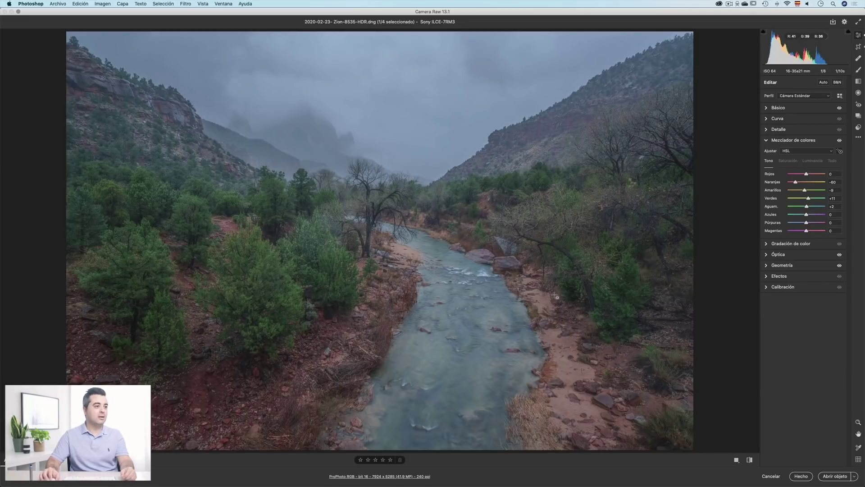
In the HSL colour mixer, raise the saturation of the greens to +20 and the oranges to +7
{"action": "left_click", "coordinate": [784, 162]}
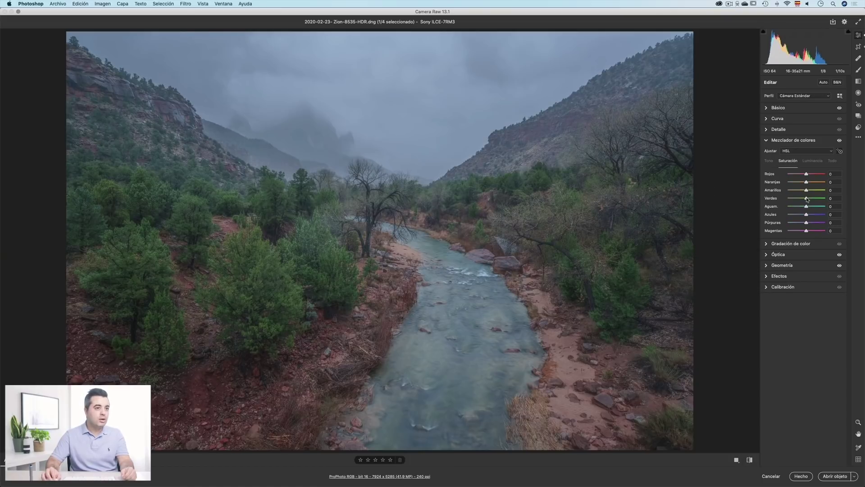
{"action": "left_click_drag", "start_coordinate": [811, 200], "coordinate": [813, 200]}
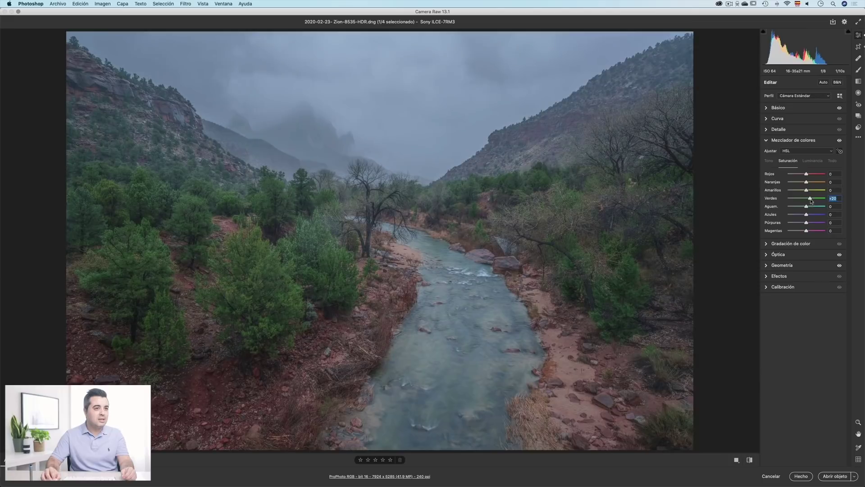
{"action": "left_click_drag", "start_coordinate": [807, 183], "coordinate": [811, 183]}
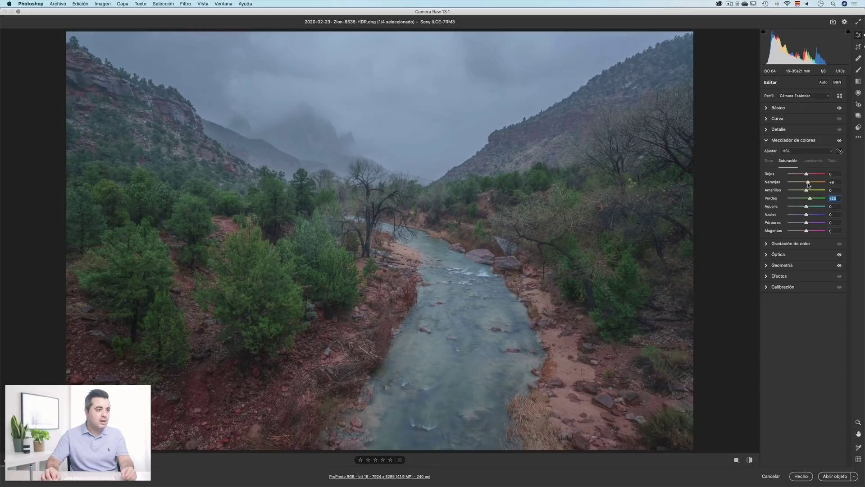
{"action": "left_click_drag", "start_coordinate": [808, 184], "coordinate": [808, 184]}
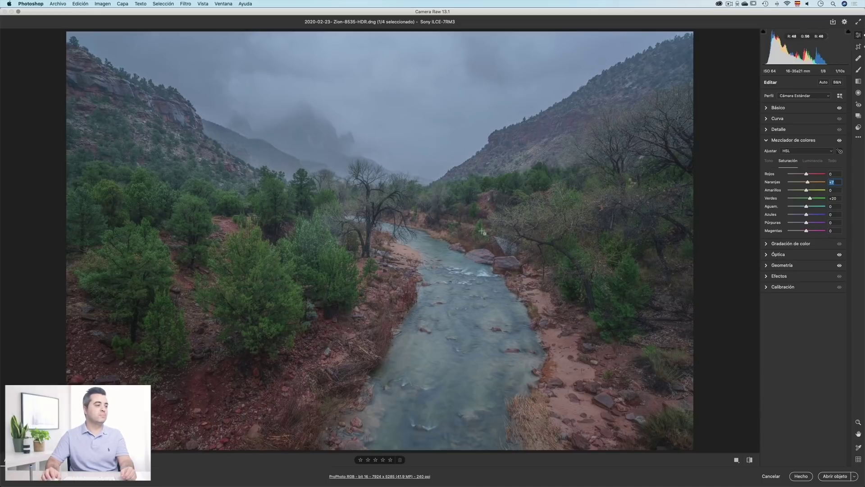
Tint the shadows blue-violet in the colour grading with a hue of 247, trying full saturation and then reducing it to a moderate level
{"action": "left_click", "coordinate": [768, 161]}
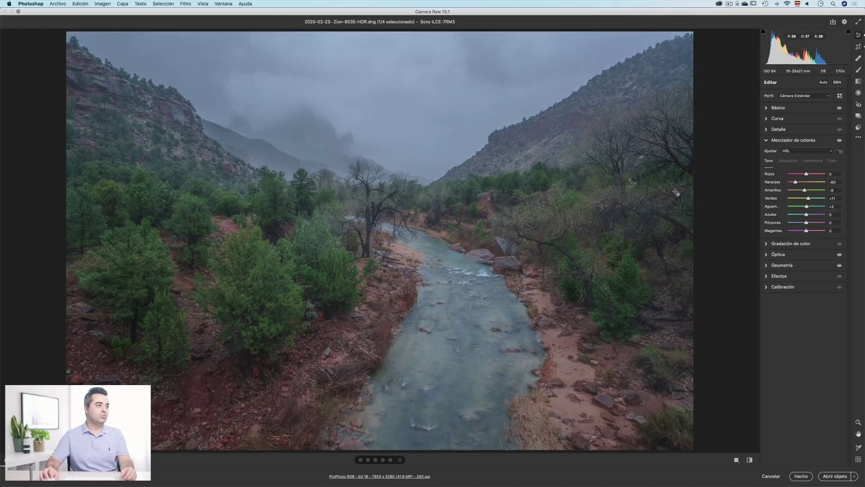
{"action": "left_click", "coordinate": [767, 244]}
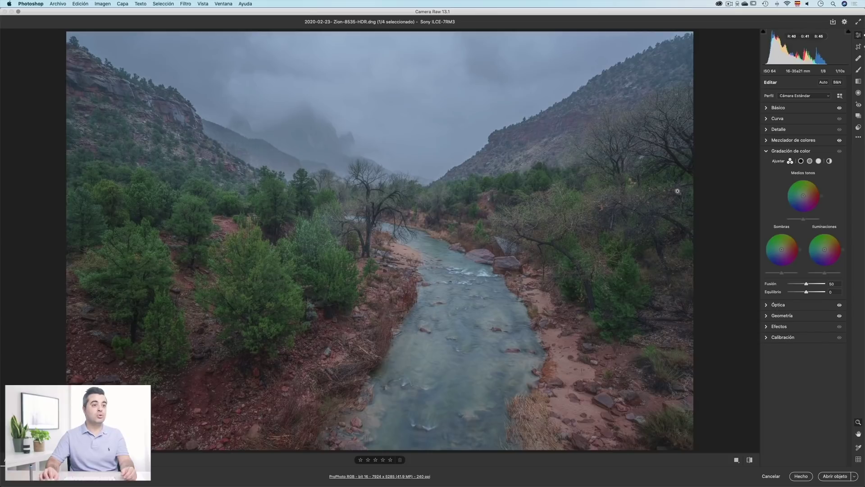
{"action": "mouse_move", "coordinate": [781, 251]}
{"action": "left_mouse_down"}
{"action": "mouse_move", "coordinate": [774, 268]}
{"action": "mouse_move", "coordinate": [765, 266]}
{"action": "mouse_move", "coordinate": [775, 270]}
{"action": "mouse_move", "coordinate": [779, 256]}
{"action": "left_mouse_up"}
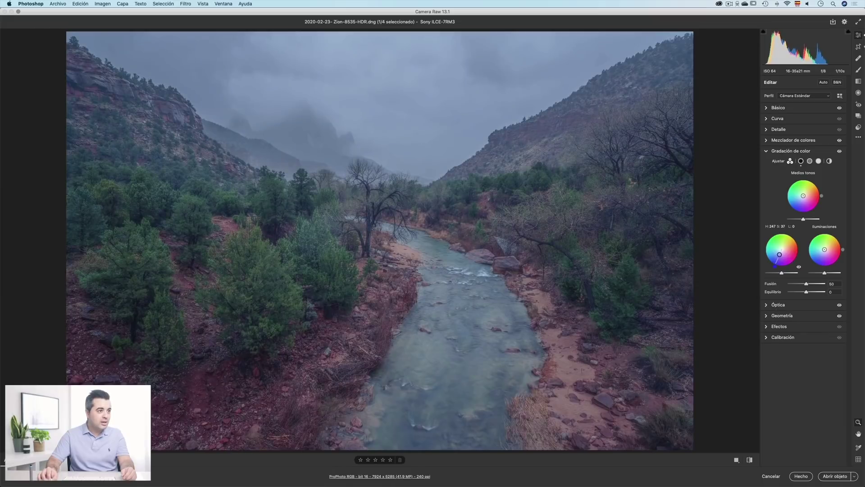
{"action": "left_click_drag", "start_coordinate": [779, 254], "coordinate": [776, 262]}
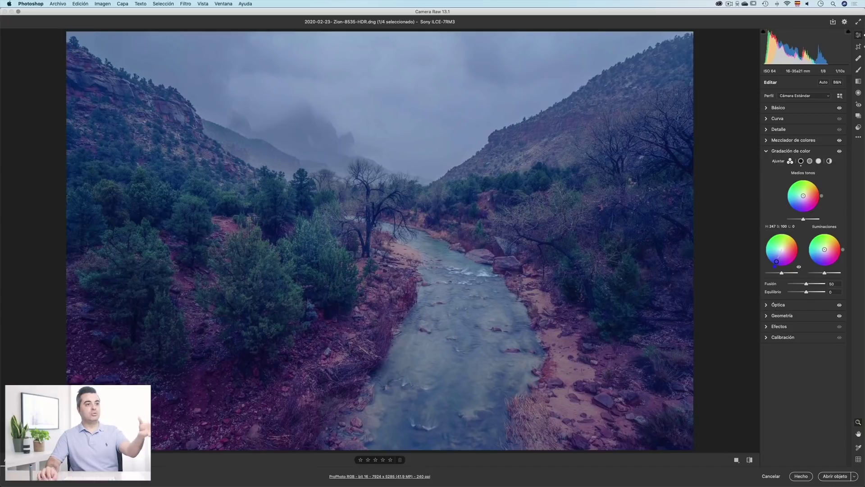
{"action": "left_click_drag", "start_coordinate": [776, 261], "coordinate": [778, 256]}
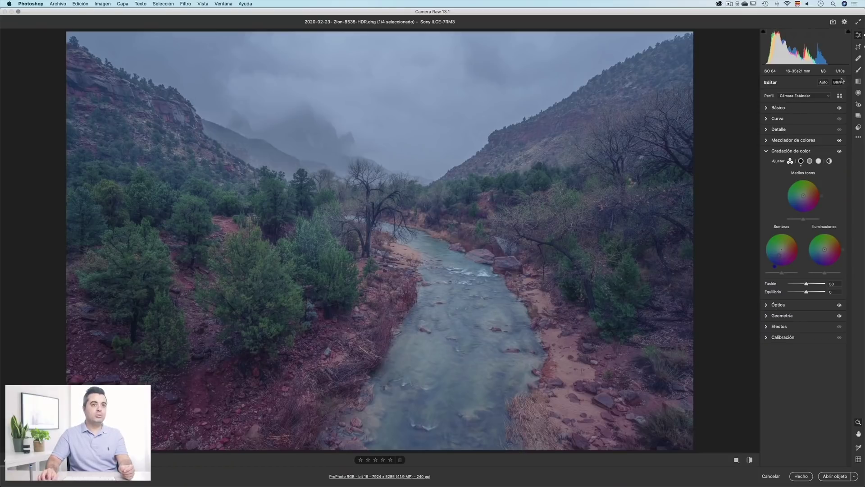
Paint a local adjustment brush mask over the whole river, using size 6 for the wide foreground and size 3 for the distant bend
{"action": "left_click", "coordinate": [858, 70]}
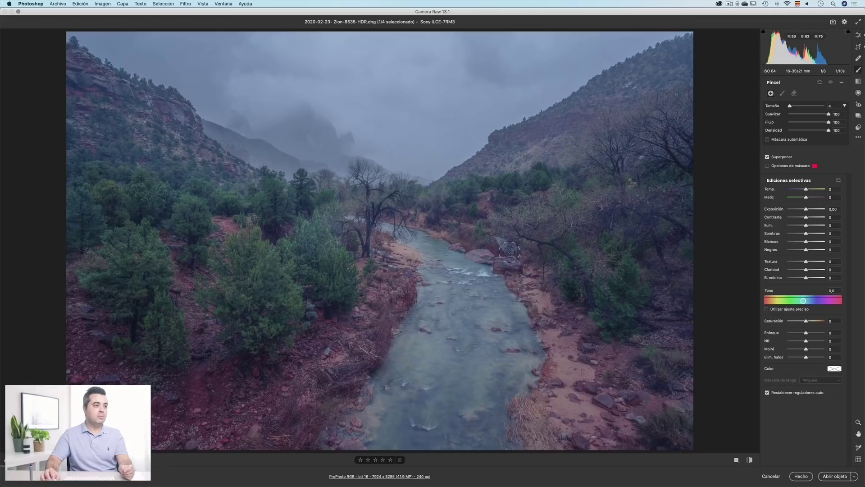
{"action": "scroll", "coordinate": [445, 339], "scroll_direction": "up", "scroll_amount": 2}
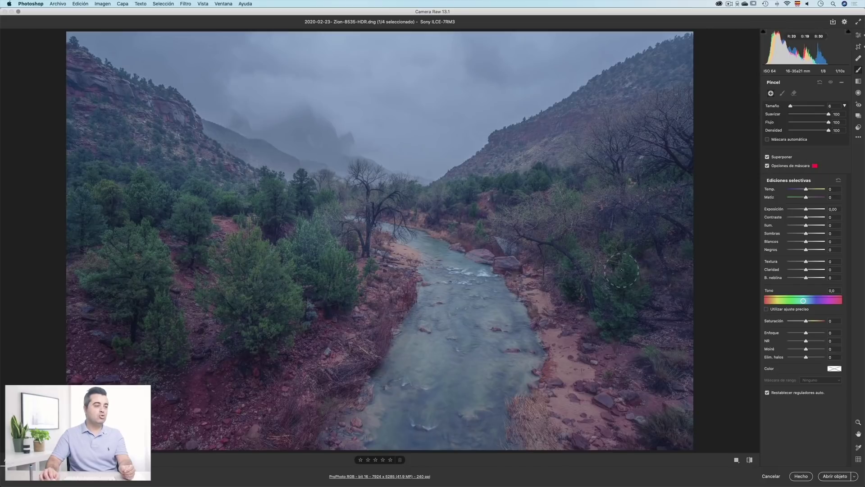
{"action": "mouse_move", "coordinate": [420, 328]}
{"action": "left_mouse_down"}
{"action": "mouse_move", "coordinate": [373, 433]}
{"action": "mouse_move", "coordinate": [426, 350]}
{"action": "mouse_move", "coordinate": [432, 367]}
{"action": "mouse_move", "coordinate": [407, 437]}
{"action": "mouse_move", "coordinate": [472, 322]}
{"action": "mouse_move", "coordinate": [460, 422]}
{"action": "mouse_move", "coordinate": [460, 433]}
{"action": "mouse_move", "coordinate": [484, 396]}
{"action": "mouse_move", "coordinate": [478, 444]}
{"action": "mouse_move", "coordinate": [512, 357]}
{"action": "mouse_move", "coordinate": [512, 329]}
{"action": "mouse_move", "coordinate": [518, 353]}
{"action": "left_mouse_up"}
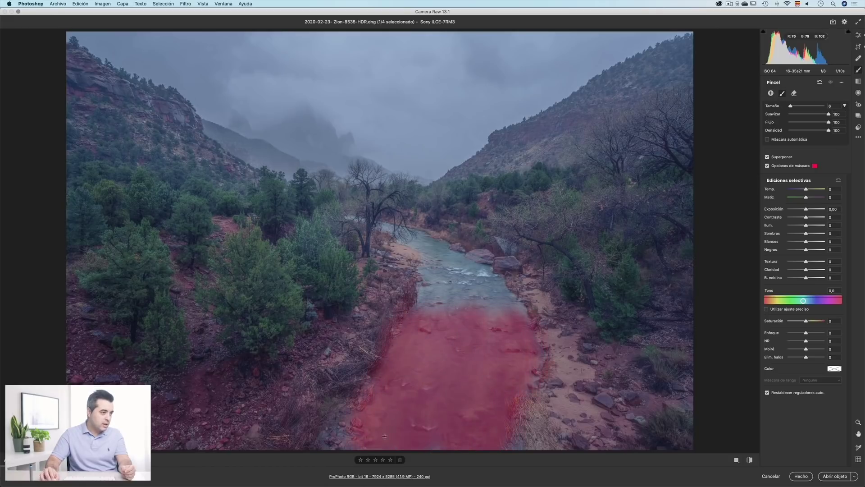
{"action": "mouse_move", "coordinate": [384, 435]}
{"action": "left_mouse_down"}
{"action": "mouse_move", "coordinate": [423, 369]}
{"action": "mouse_move", "coordinate": [437, 266]}
{"action": "mouse_move", "coordinate": [507, 314]}
{"action": "left_mouse_up"}
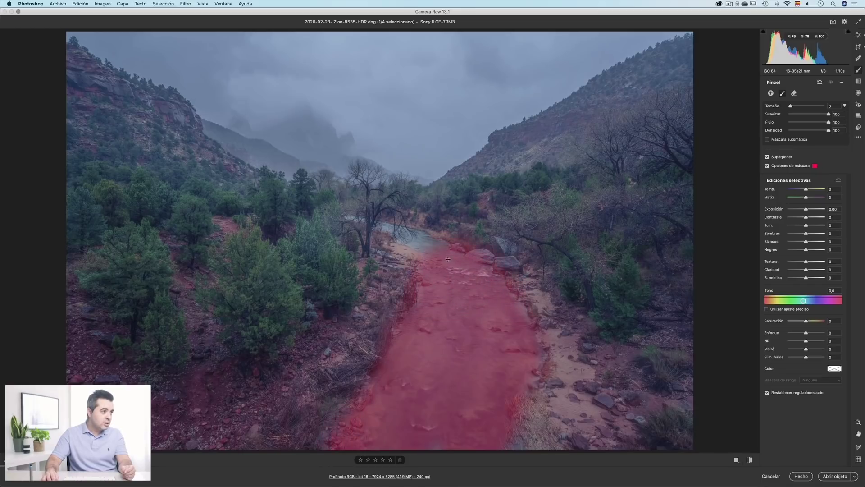
{"action": "left_click_drag", "start_coordinate": [448, 259], "coordinate": [446, 258]}
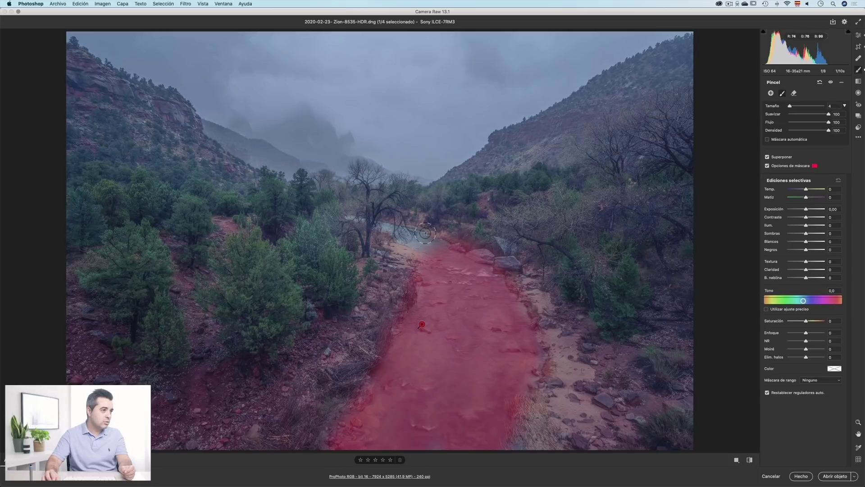
{"action": "key", "text": "bracketleft"}
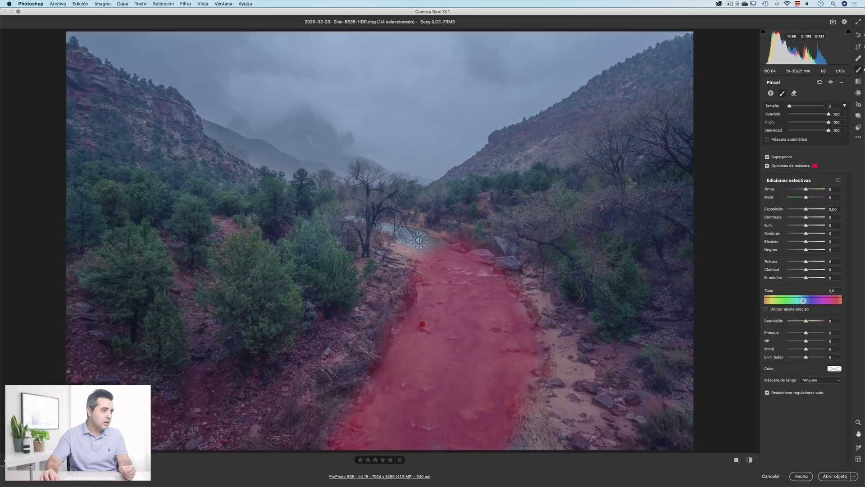
{"action": "left_click_drag", "start_coordinate": [431, 245], "coordinate": [362, 220]}
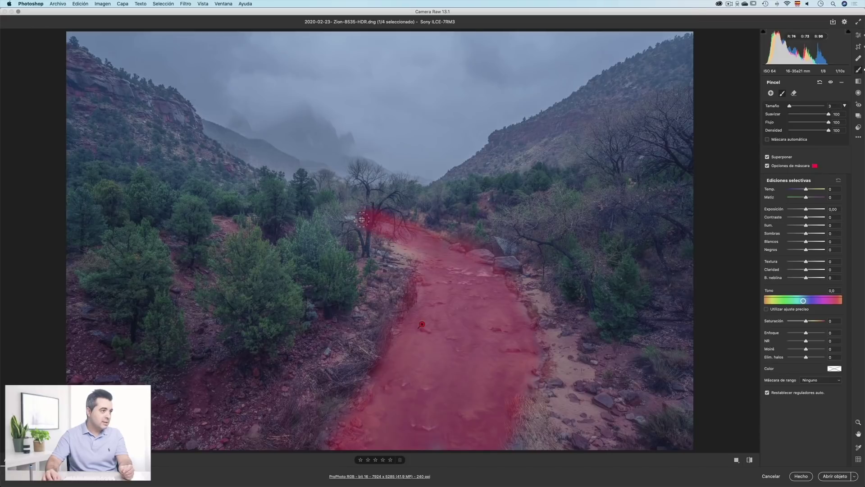
Erase the brush mask from the tree trunk and the bank behind it with a size 7 eraser at flow 24
{"action": "key", "text": "z"}
{"action": "left_click", "coordinate": [383, 219]}
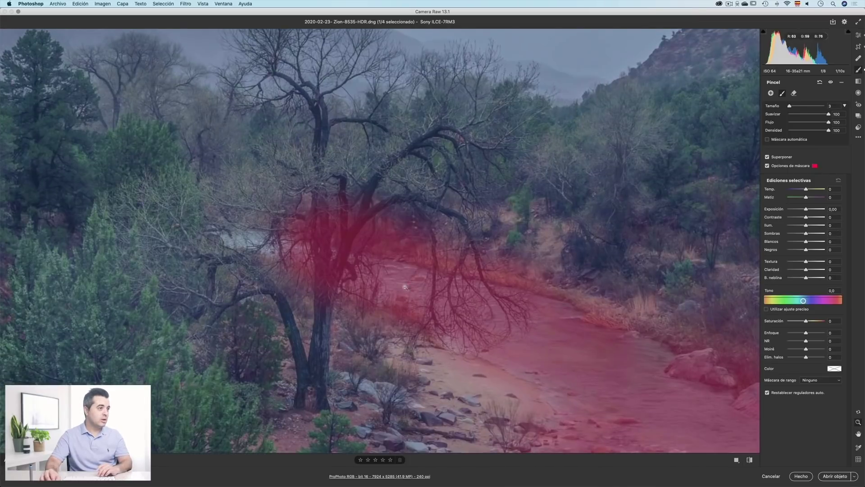
{"action": "left_click", "coordinate": [793, 93]}
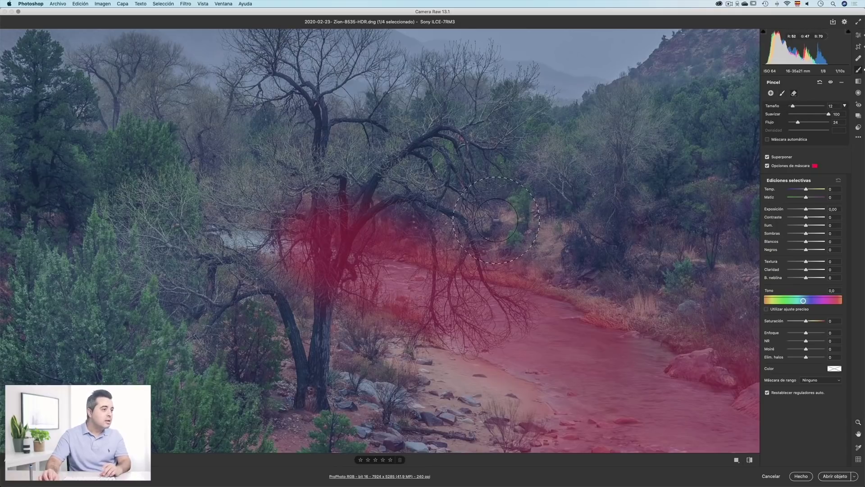
{"action": "key", "text": "bracketleft"}
{"action": "key", "text": "bracketleft"}
{"action": "key", "text": "bracketleft"}
{"action": "key", "text": "bracketleft"}
{"action": "key", "text": "bracketleft"}
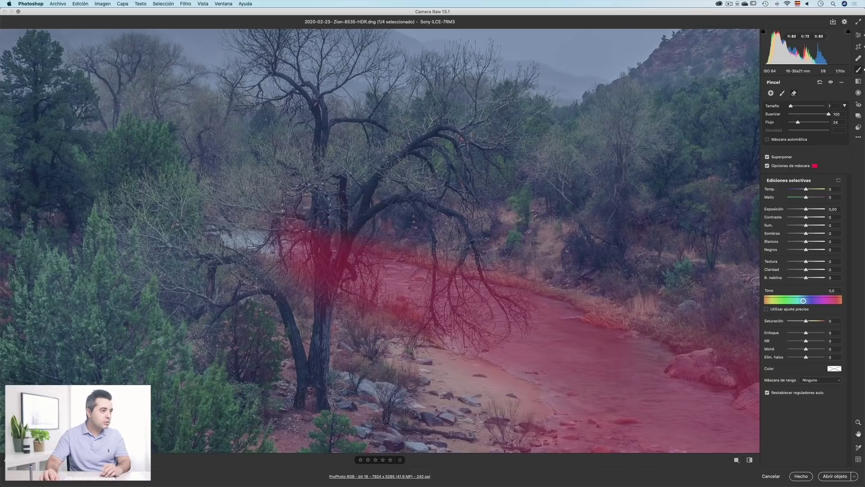
{"action": "mouse_move", "coordinate": [313, 209]}
{"action": "left_mouse_down"}
{"action": "mouse_move", "coordinate": [285, 259]}
{"action": "mouse_move", "coordinate": [305, 259]}
{"action": "mouse_move", "coordinate": [324, 244]}
{"action": "mouse_move", "coordinate": [303, 294]}
{"action": "mouse_move", "coordinate": [318, 249]}
{"action": "left_mouse_up"}
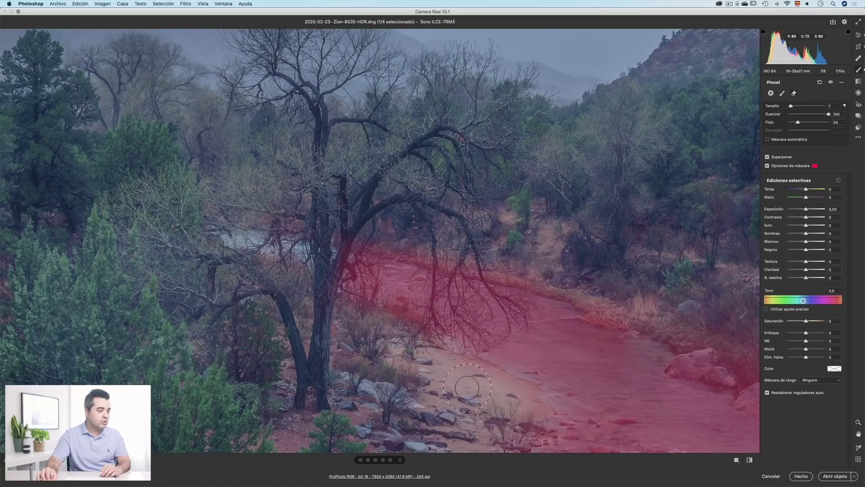
{"action": "key", "text": "z"}
{"action": "left_click", "coordinate": [447, 298]}
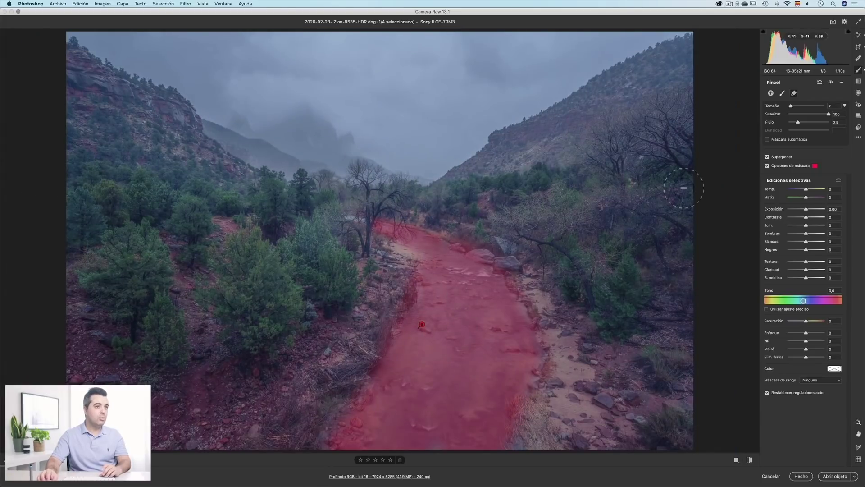
Hide the mask overlay and give the masked river a temperature of -43 and an exposure of about +0.50
{"action": "left_click", "coordinate": [767, 165]}
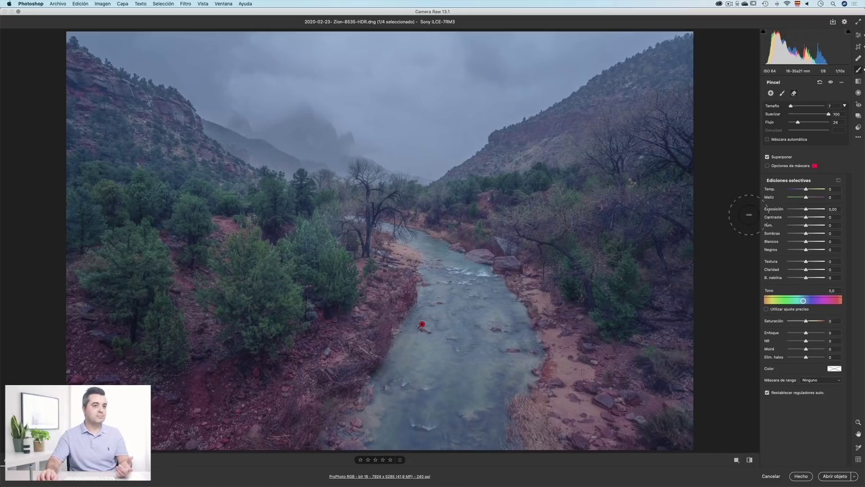
{"action": "left_click_drag", "start_coordinate": [806, 189], "coordinate": [795, 191]}
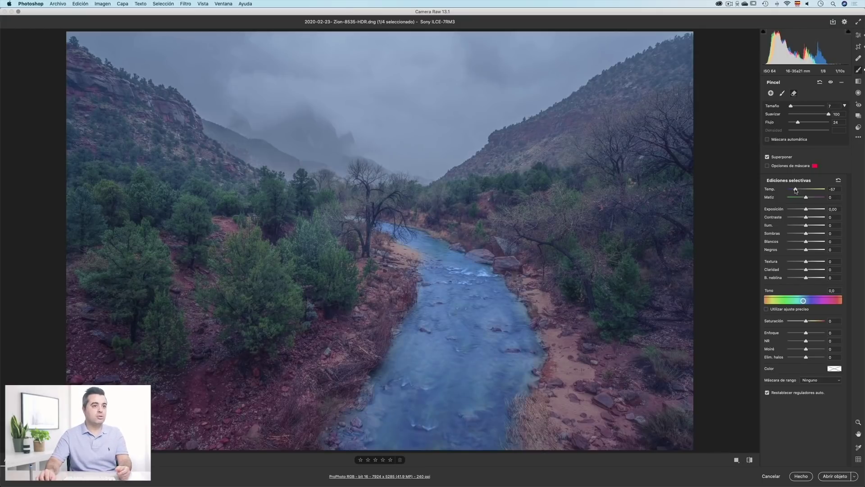
{"action": "left_click_drag", "start_coordinate": [795, 189], "coordinate": [805, 190]}
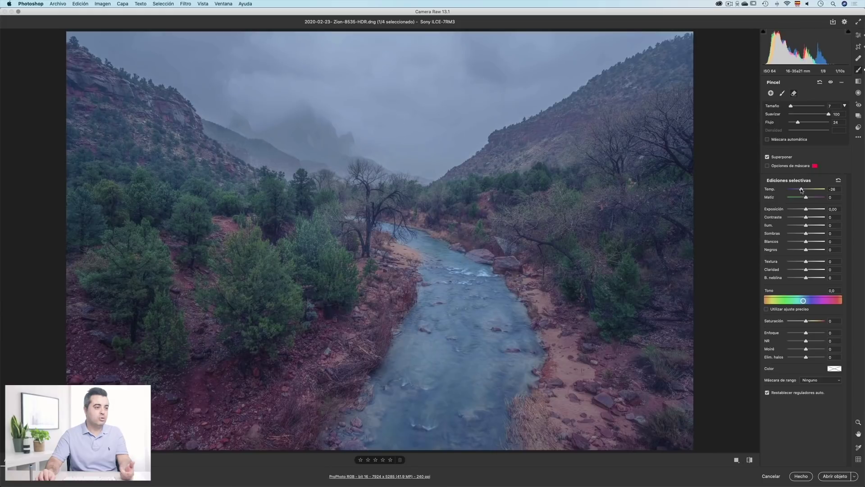
{"action": "left_click_drag", "start_coordinate": [802, 189], "coordinate": [810, 210]}
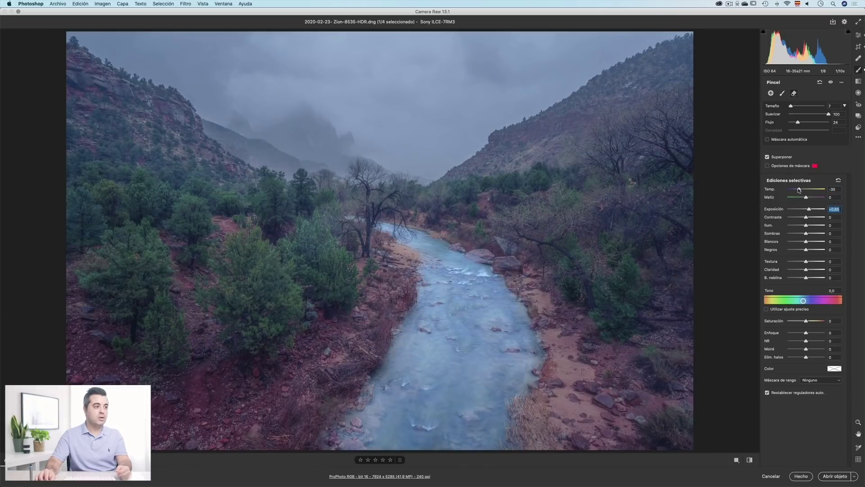
{"action": "left_click_drag", "start_coordinate": [799, 190], "coordinate": [797, 190]}
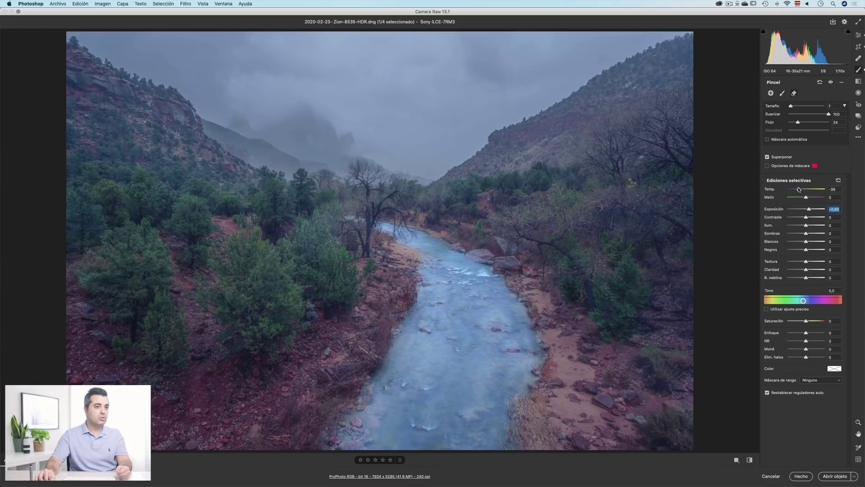
{"action": "left_click_drag", "start_coordinate": [797, 189], "coordinate": [798, 189]}
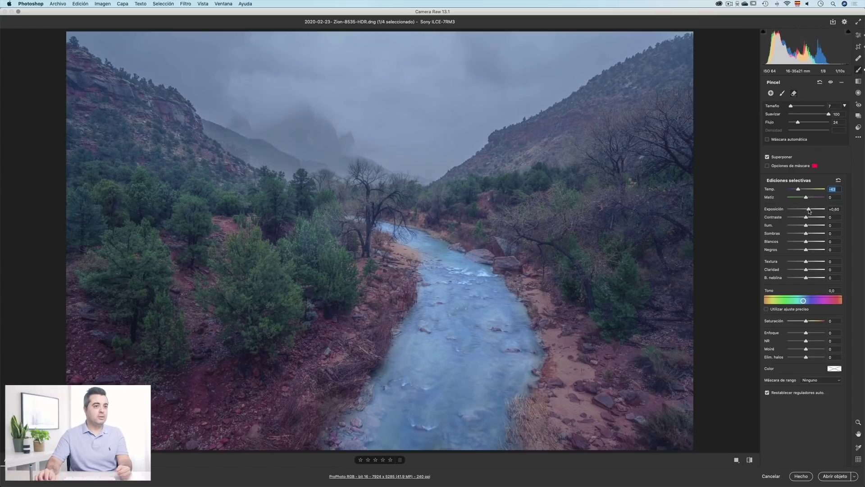
{"action": "left_click", "coordinate": [809, 210]}
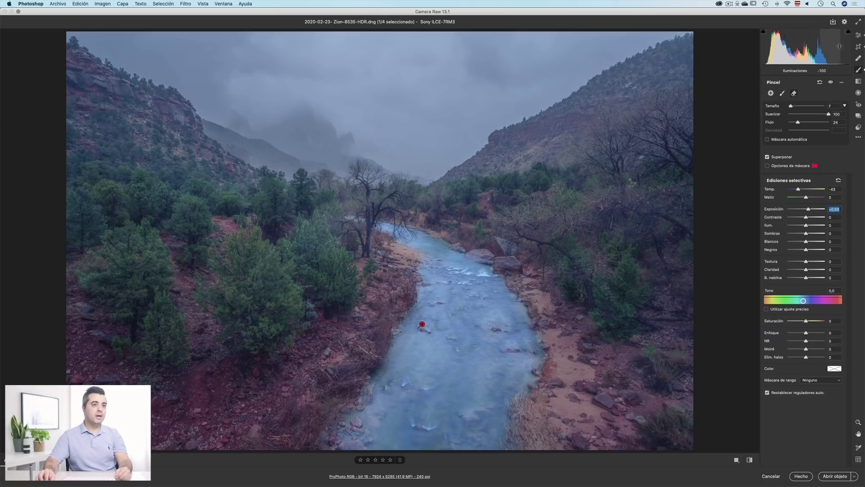
Return to the global edits and set the sharpening amount to 70 with a radius of 2.0
{"action": "left_click", "coordinate": [858, 37]}
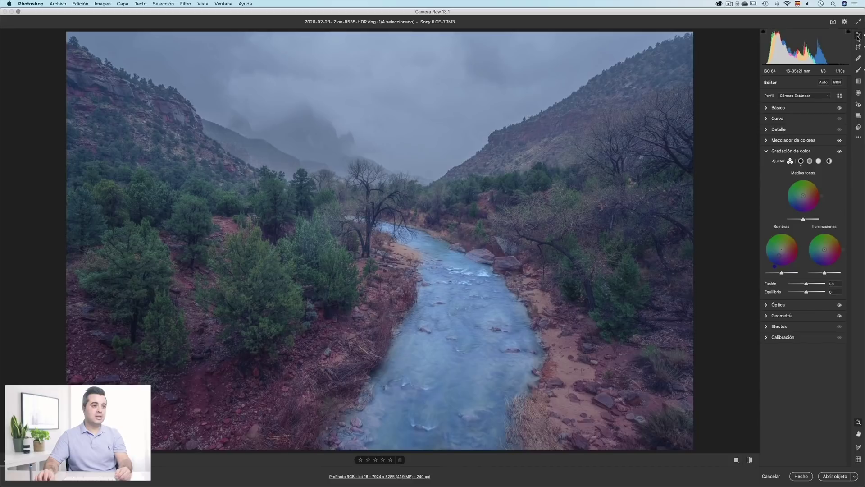
{"action": "left_click", "coordinate": [766, 152]}
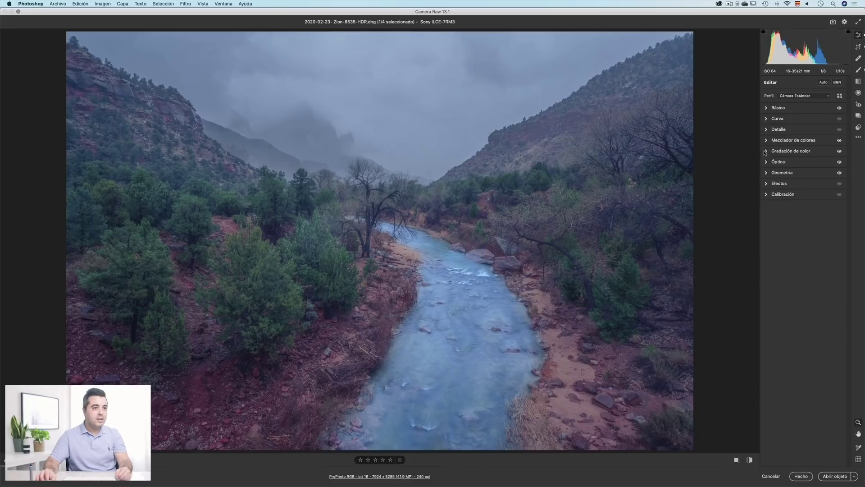
{"action": "left_click", "coordinate": [765, 130]}
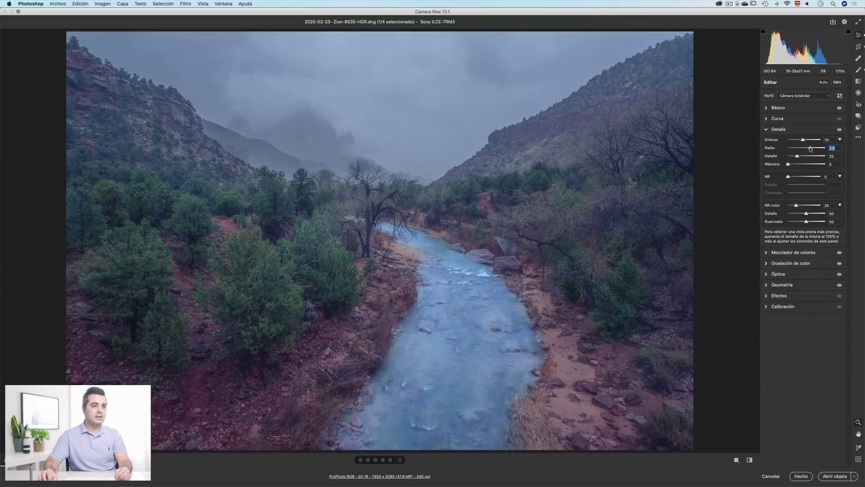
Inspect the trees, rocks and riverbank up close, comparing the image with and without the detail adjustments
{"action": "scroll", "coordinate": [709, 192], "scroll_direction": "right", "scroll_amount": 1}
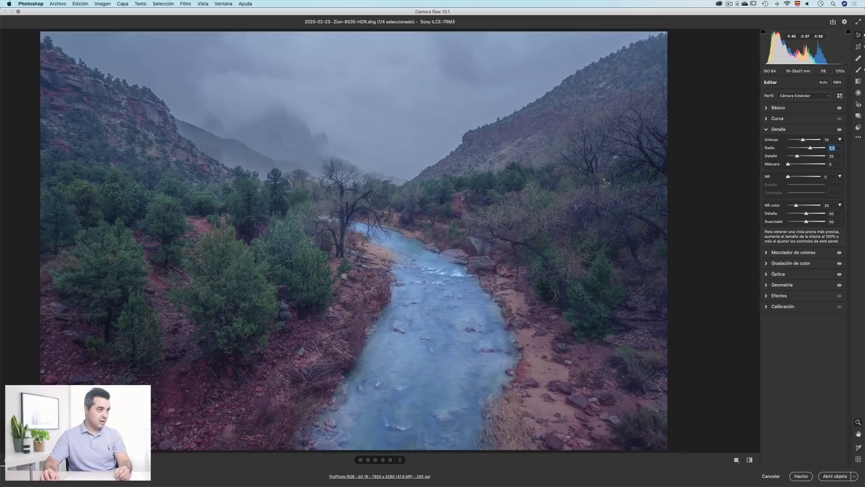
{"action": "left_click", "coordinate": [315, 273]}
{"action": "left_click_drag", "start_coordinate": [352, 183], "coordinate": [296, 319]}
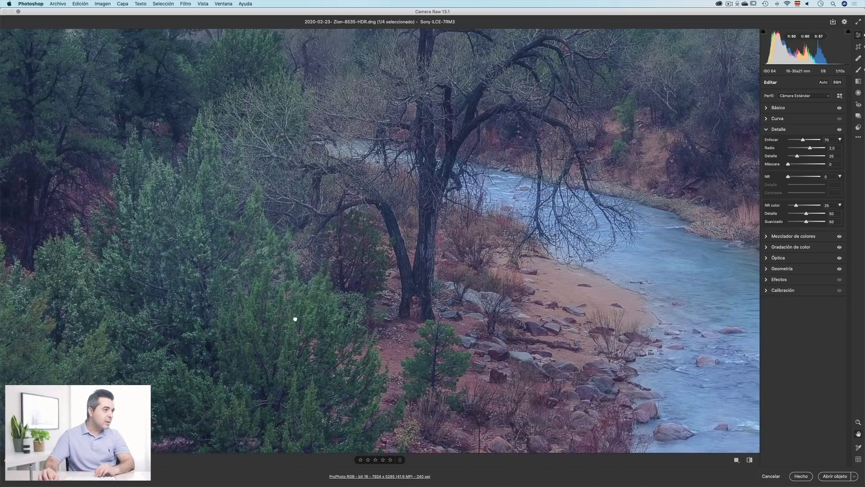
{"action": "left_click_drag", "start_coordinate": [507, 93], "coordinate": [367, 222]}
{"action": "left_click_drag", "start_coordinate": [507, 201], "coordinate": [329, 188]}
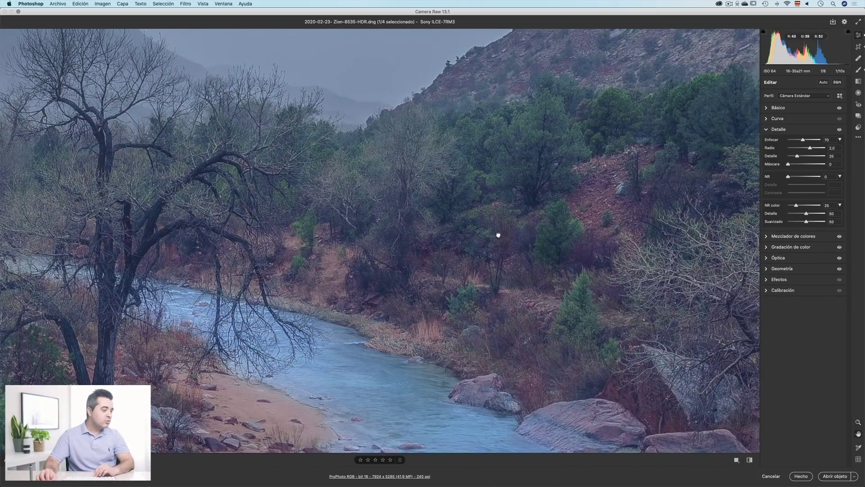
{"action": "left_click_drag", "start_coordinate": [498, 235], "coordinate": [373, 171]}
{"action": "left_click_drag", "start_coordinate": [464, 236], "coordinate": [427, 228]}
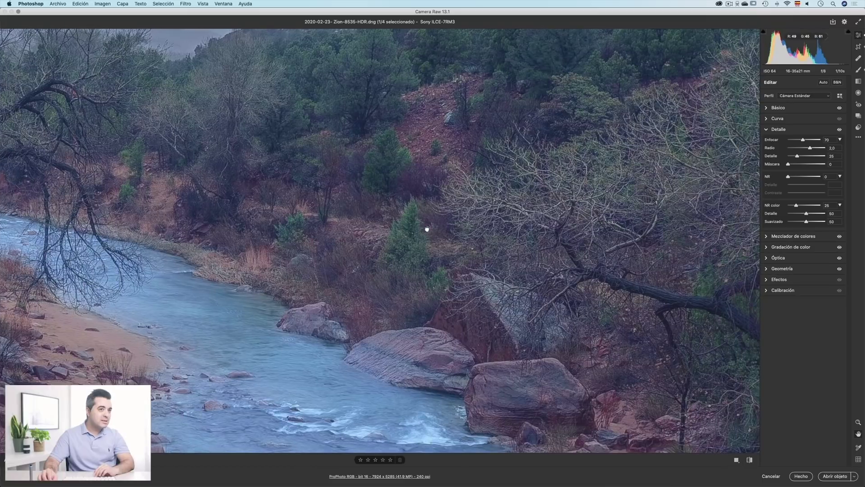
{"action": "left_click", "coordinate": [839, 130]}
{"action": "left_click", "coordinate": [839, 129]}
{"action": "left_click", "coordinate": [839, 130]}
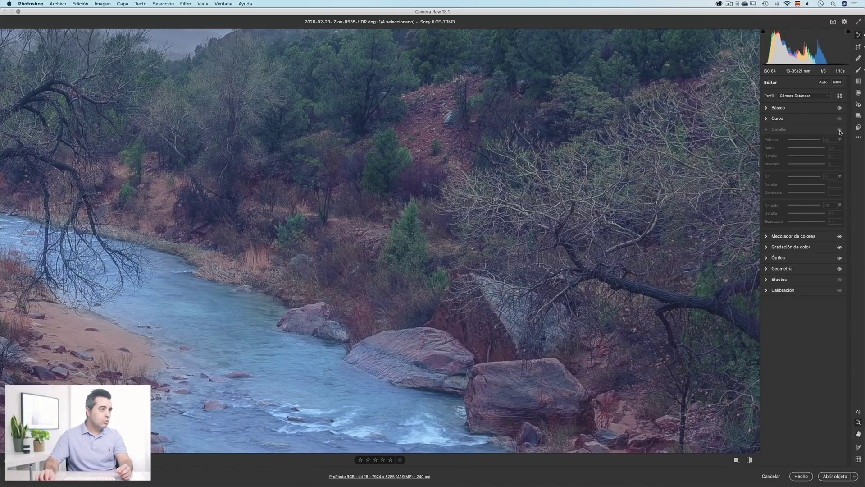
{"action": "left_click", "coordinate": [839, 130]}
{"action": "left_click", "coordinate": [839, 130]}
{"action": "left_click", "coordinate": [839, 130]}
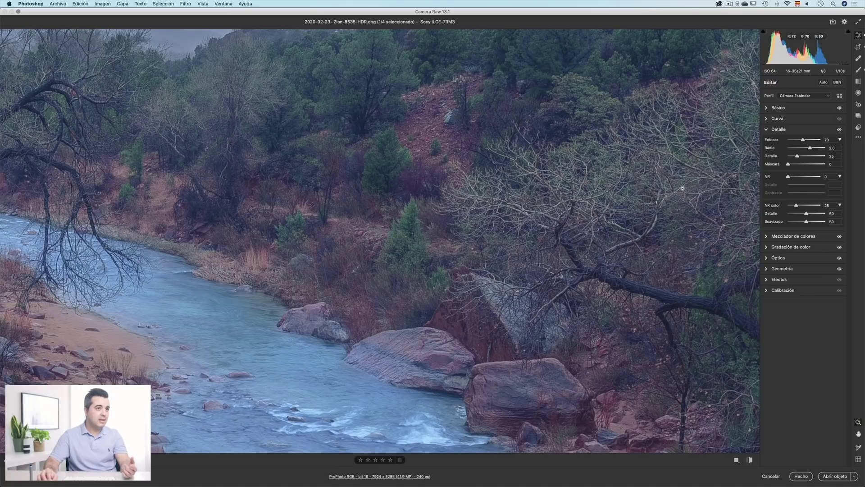
{"action": "left_click", "coordinate": [765, 131]}
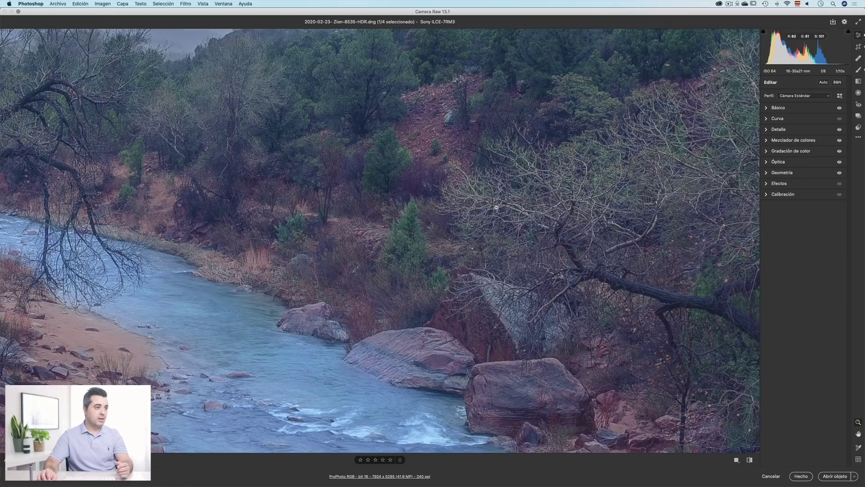
{"action": "left_click", "coordinate": [484, 210]}
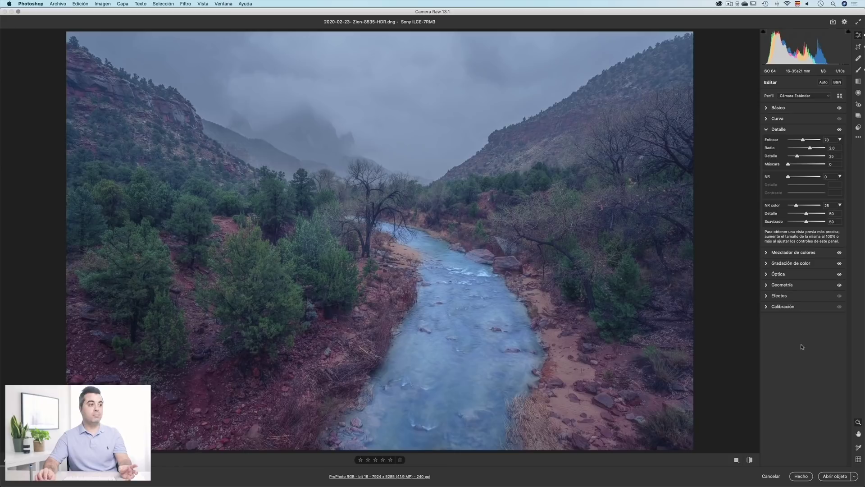
Open the developed HDR in Photoshop as an object, keeping its embedded ProPhoto RGB profile
{"action": "left_click", "coordinate": [766, 108]}
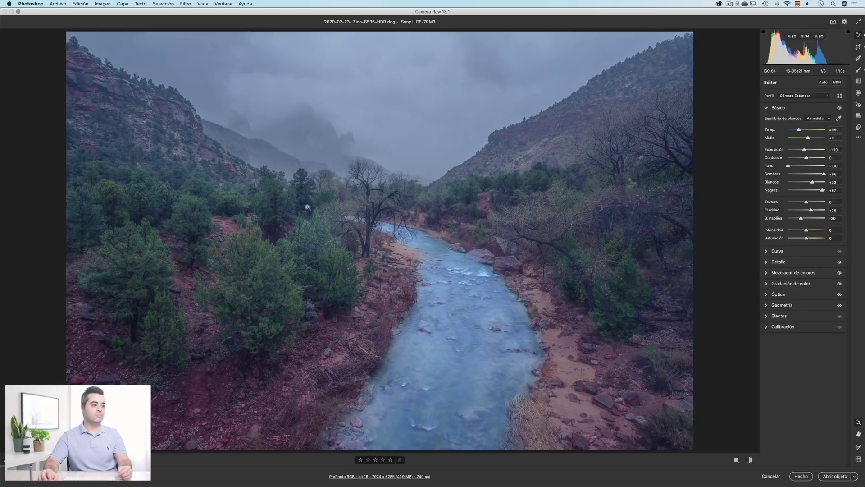
{"action": "left_click", "coordinate": [834, 476]}
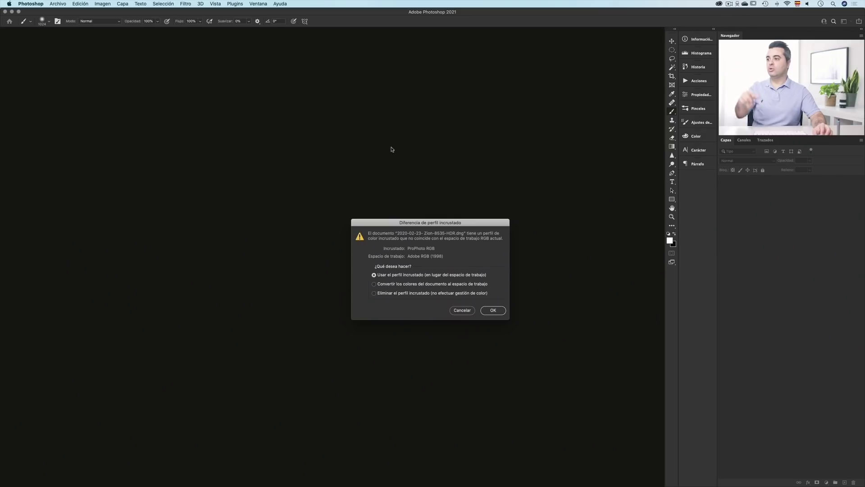
{"action": "left_click", "coordinate": [493, 311]}
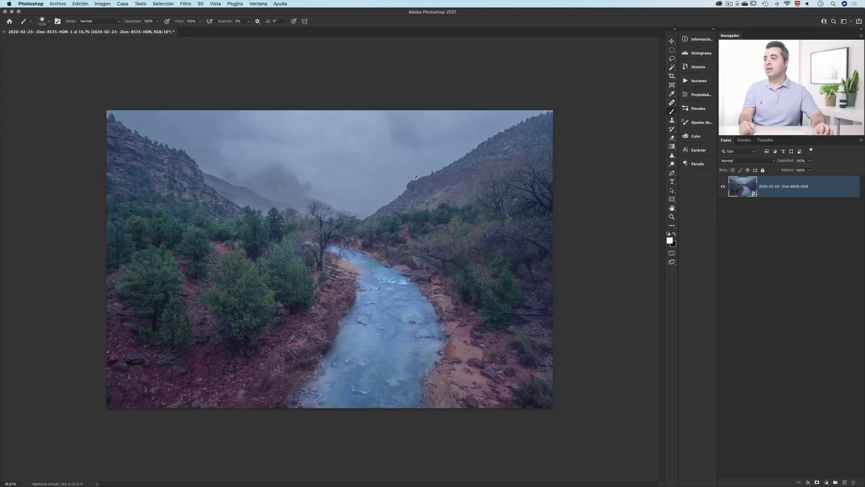
{"action": "double_click", "coordinate": [754, 196]}
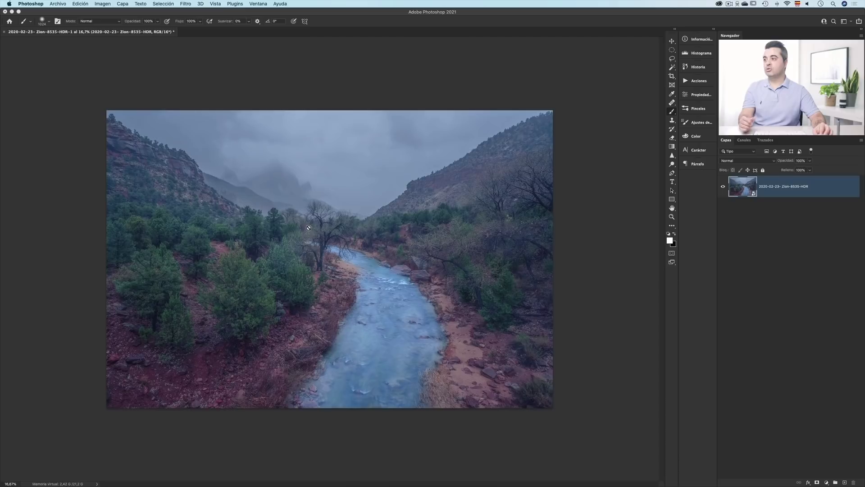
{"action": "key", "text": "z"}
{"action": "left_click", "coordinate": [240, 224]}
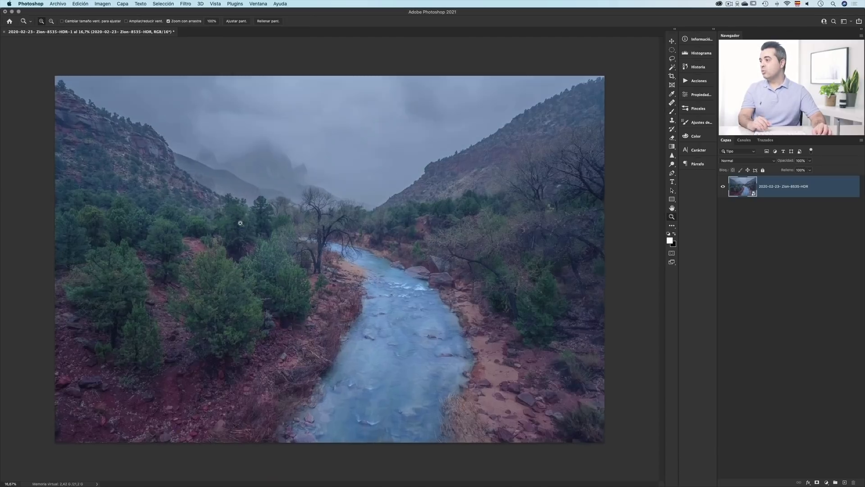
{"action": "left_click_drag", "start_coordinate": [288, 216], "coordinate": [260, 201]}
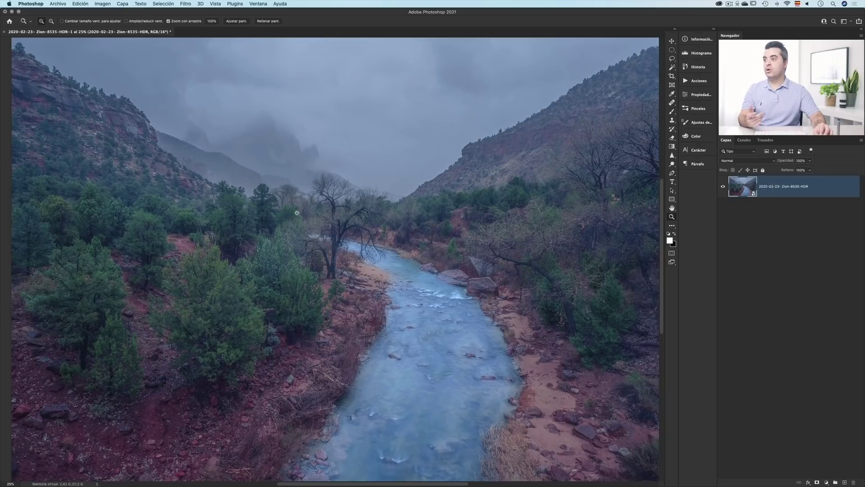
{"action": "left_click_drag", "start_coordinate": [321, 205], "coordinate": [329, 202]}
{"action": "right_click", "coordinate": [329, 201]}
{"action": "left_click", "coordinate": [339, 206]}
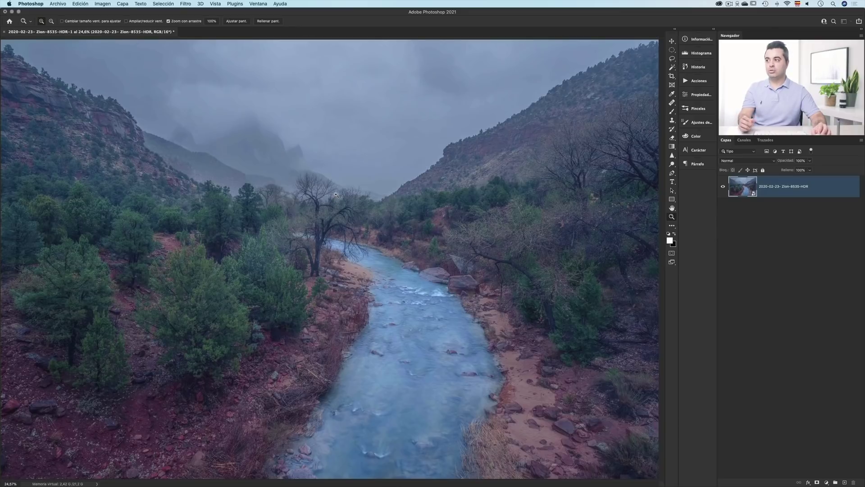
Duplicate the HDR smart object layer in the same document and rename the copy "Sueño"
{"action": "right_click", "coordinate": [838, 188]}
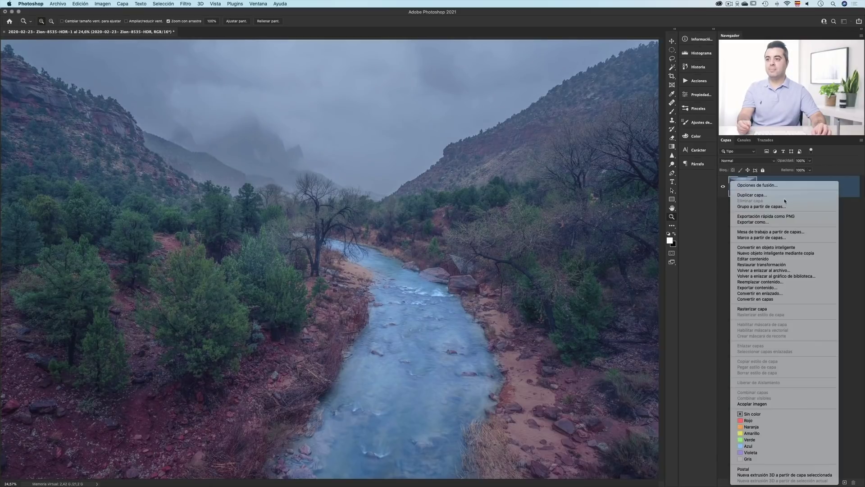
{"action": "left_click", "coordinate": [762, 195]}
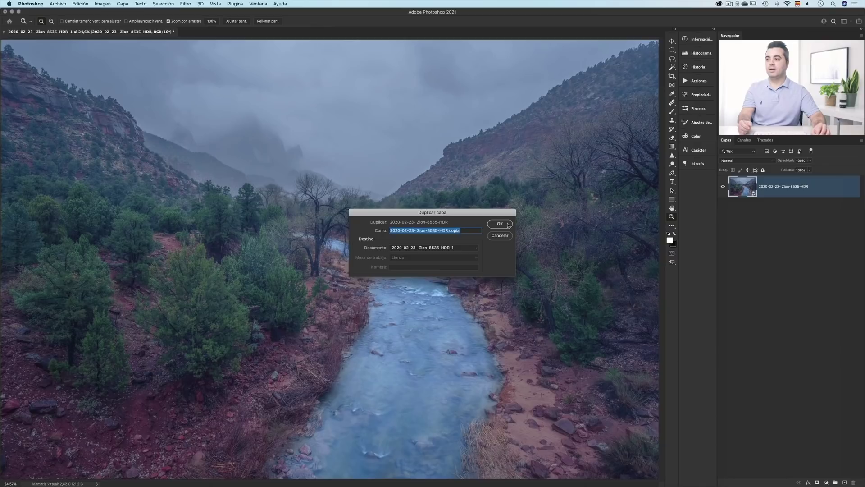
{"action": "left_click", "coordinate": [499, 224]}
{"action": "double_click", "coordinate": [775, 186]}
{"action": "type", "text": "S"}
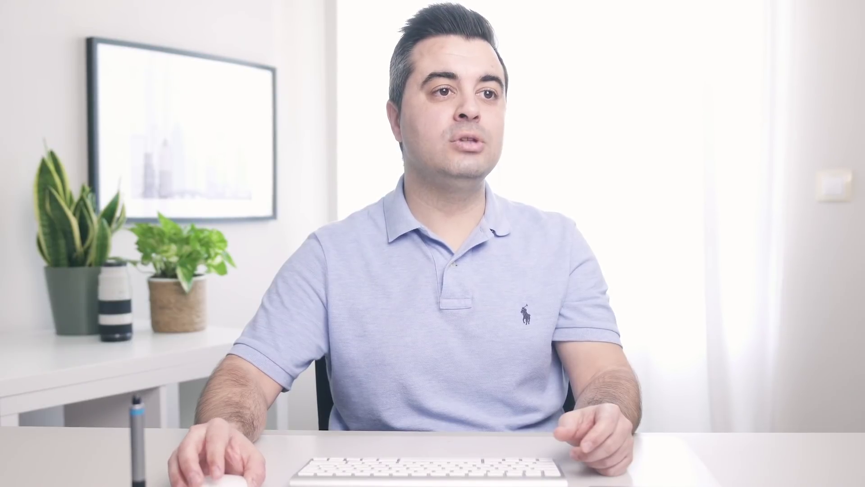
Rasterize the Sueño layer and apply a Gaussian Blur with a radius of 50 pixels to it
{"action": "right_click", "coordinate": [766, 186]}
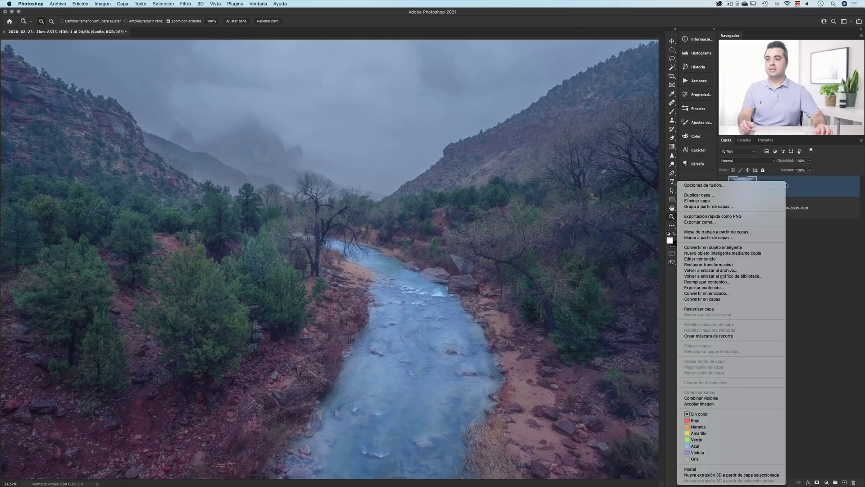
{"action": "left_click", "coordinate": [742, 308]}
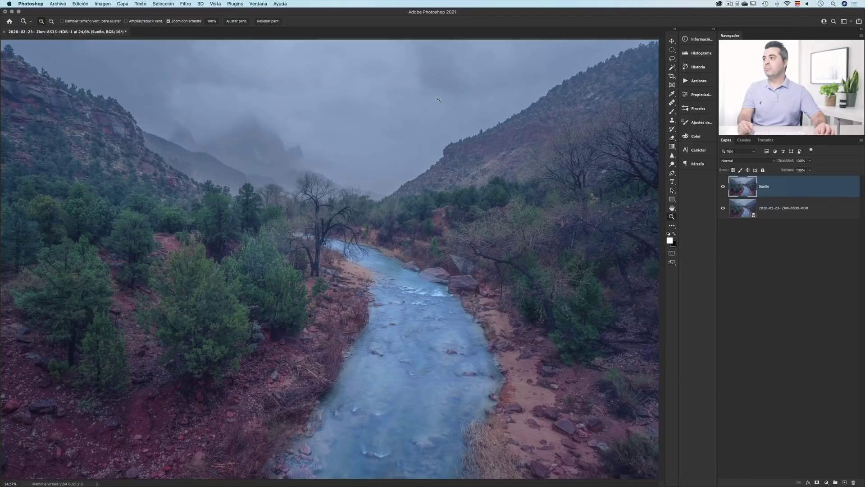
{"action": "left_click", "coordinate": [186, 5]}
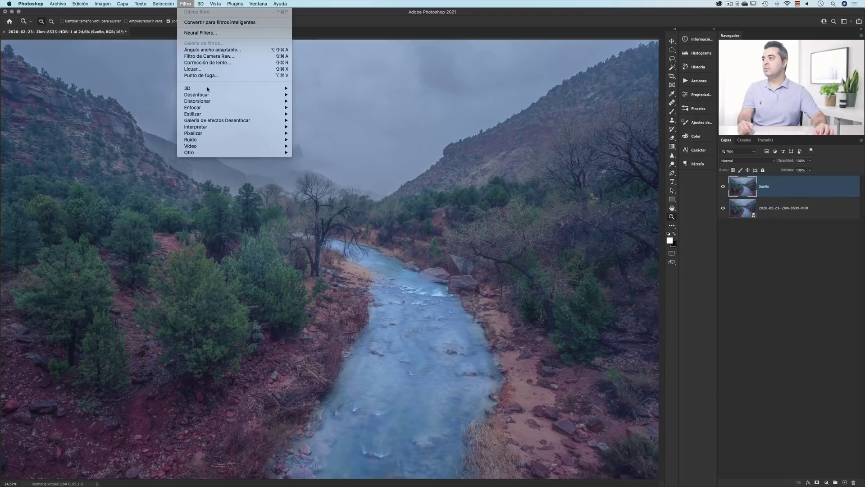
{"action": "mouse_move", "coordinate": [216, 95]}
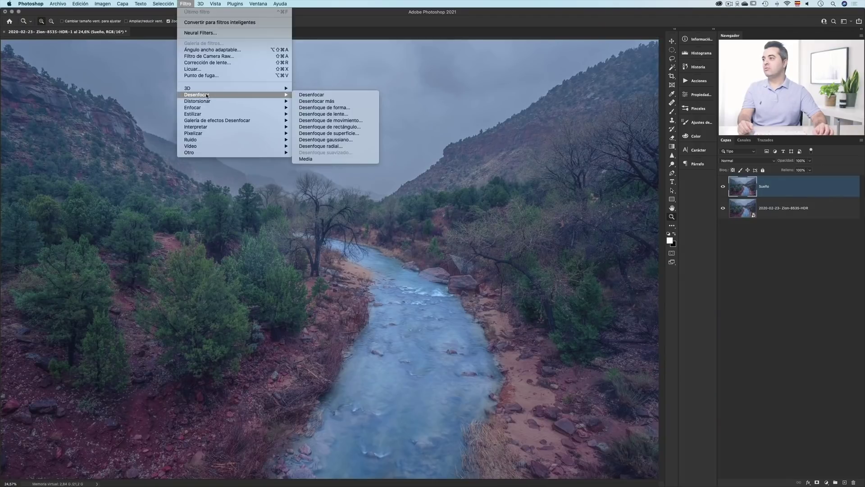
{"action": "left_click", "coordinate": [327, 139]}
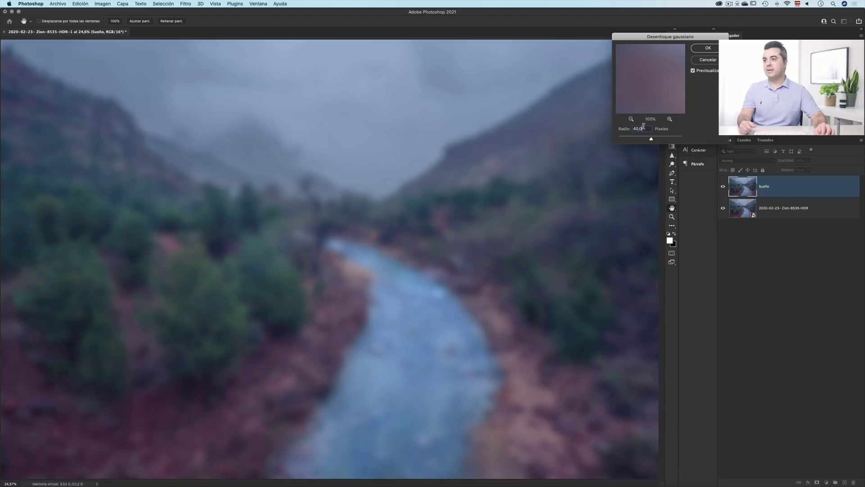
{"action": "left_click_drag", "start_coordinate": [645, 128], "coordinate": [630, 123]}
{"action": "type", "text": "50"}
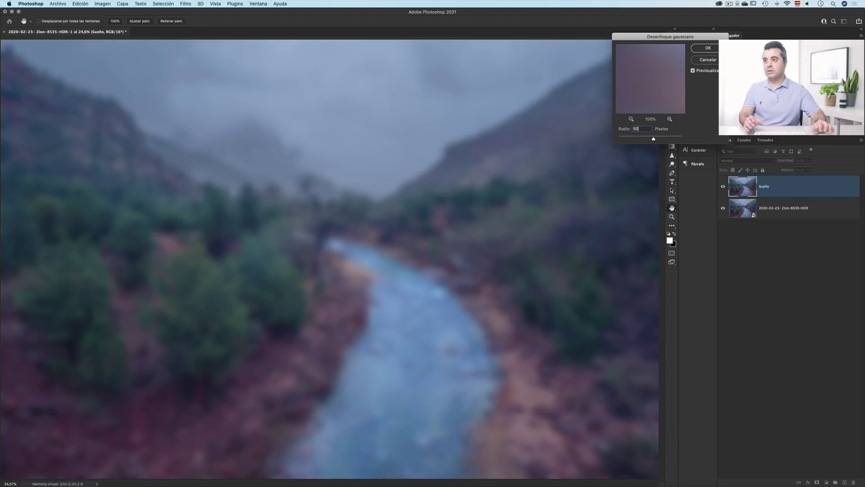
{"action": "left_click", "coordinate": [708, 49]}
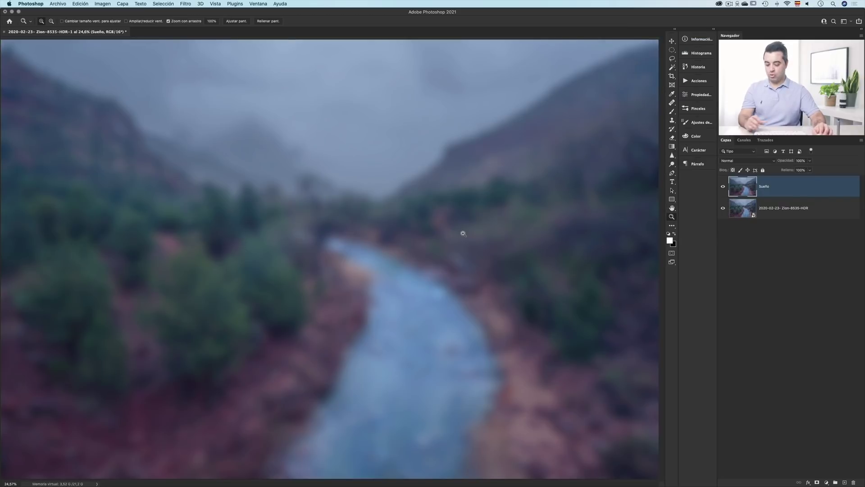
Lower the opacity of the blurred Sueño layer to 20%
{"action": "left_click", "coordinate": [440, 231], "text": "alt"}
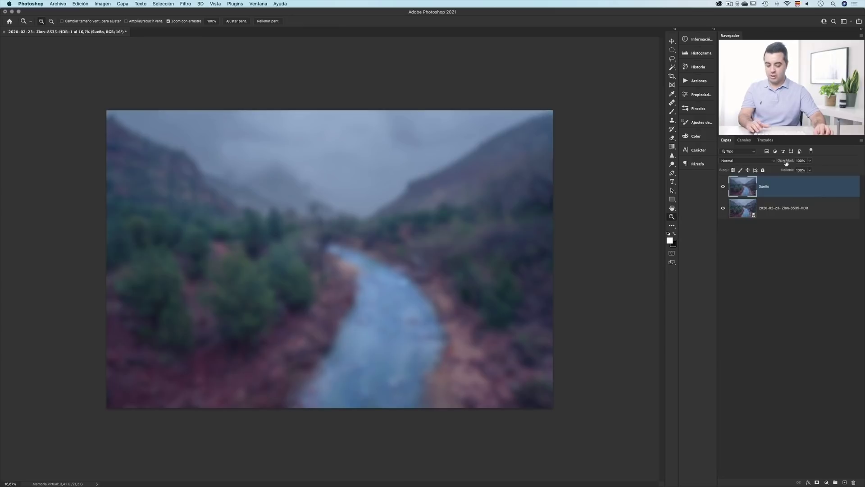
{"action": "key", "text": "5"}
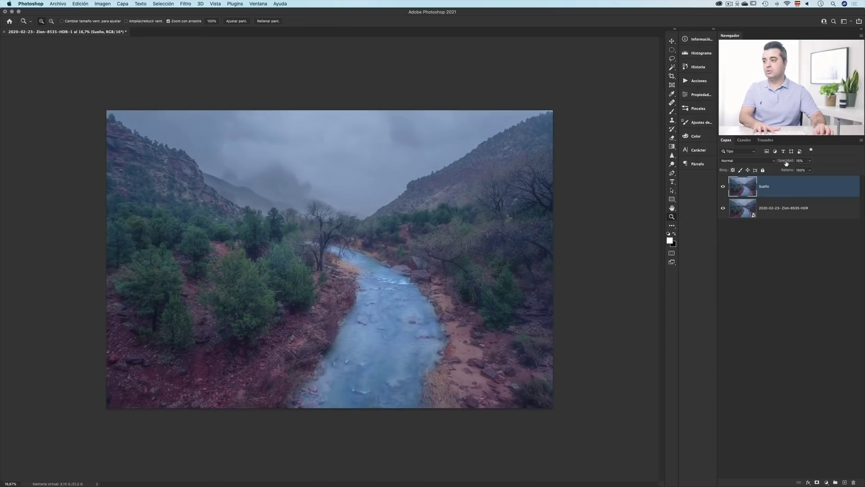
{"action": "key", "text": "2"}
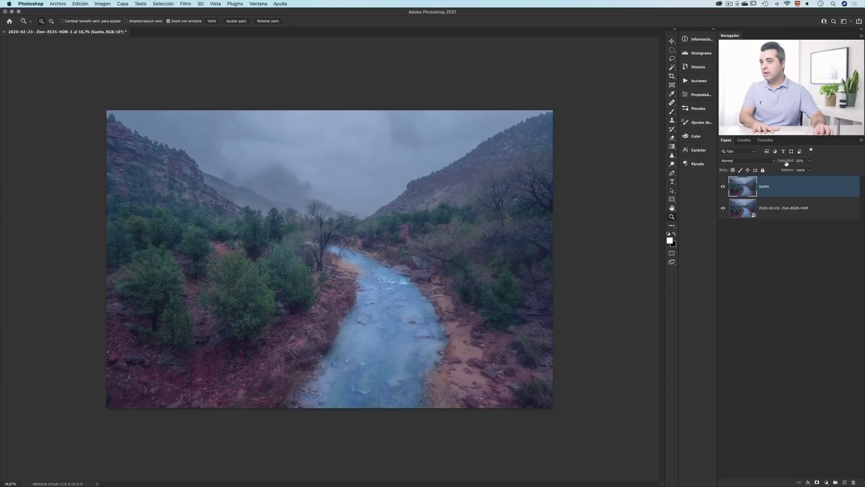
Inspect the soft glow up close and compare the full image with the Sueño layer hidden and shown
{"action": "left_click_drag", "start_coordinate": [297, 269], "coordinate": [357, 268]}
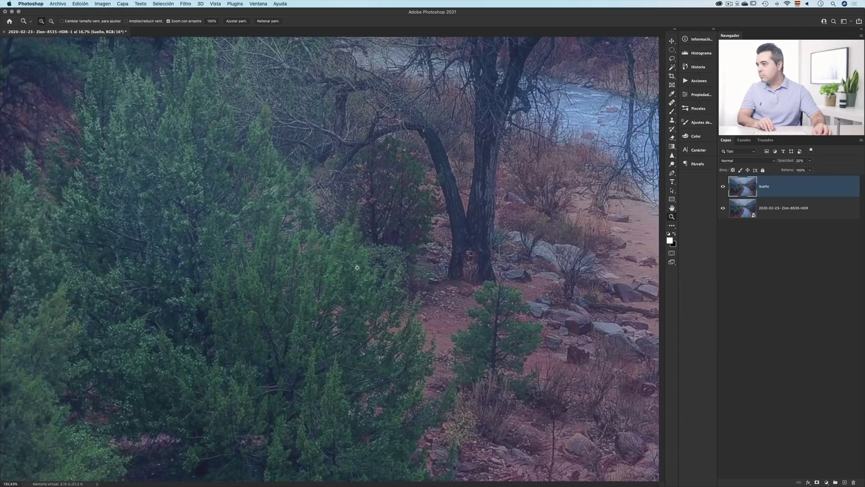
{"action": "key", "text": "super+space"}
{"action": "left_click_drag", "start_coordinate": [416, 268], "coordinate": [372, 267]}
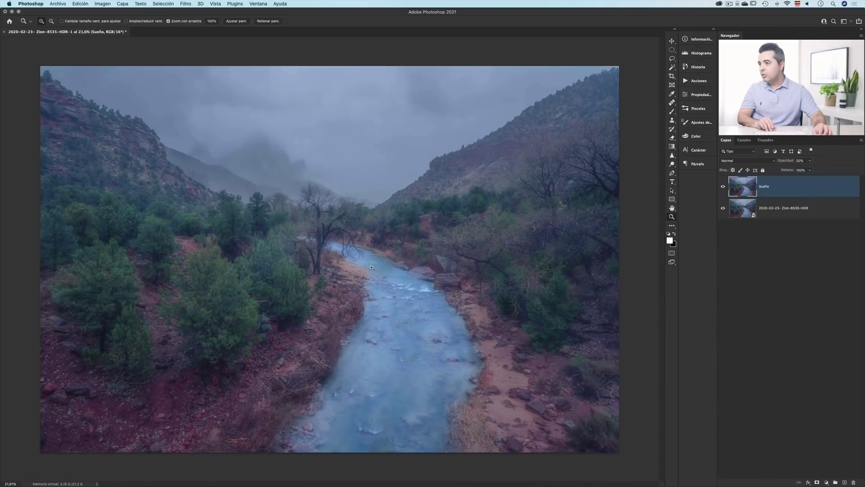
{"action": "left_click", "coordinate": [723, 187]}
{"action": "left_click", "coordinate": [723, 187]}
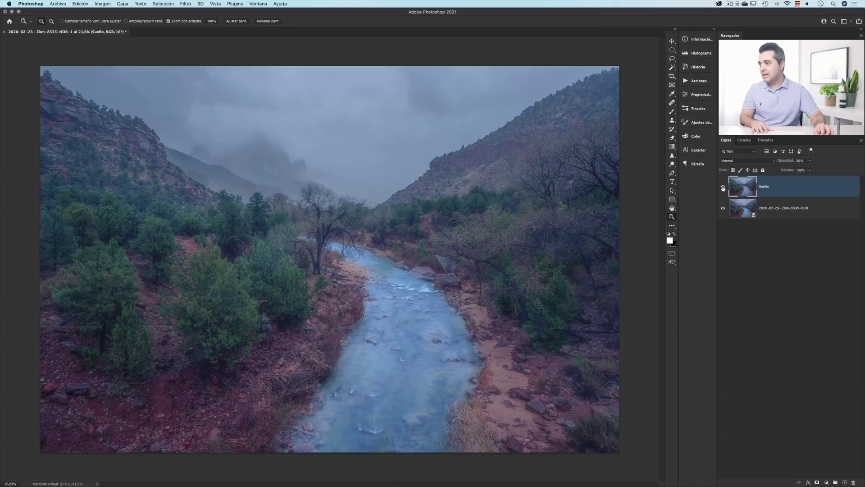
{"action": "left_click", "coordinate": [723, 188]}
{"action": "left_click", "coordinate": [723, 187]}
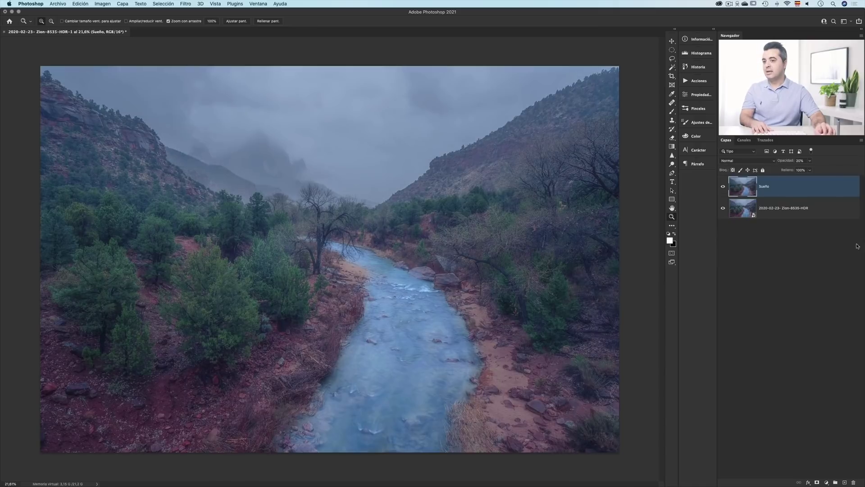
Add a Brightness/Contrast adjustment layer above Sueño and clip it to that layer
{"action": "left_click", "coordinate": [827, 482]}
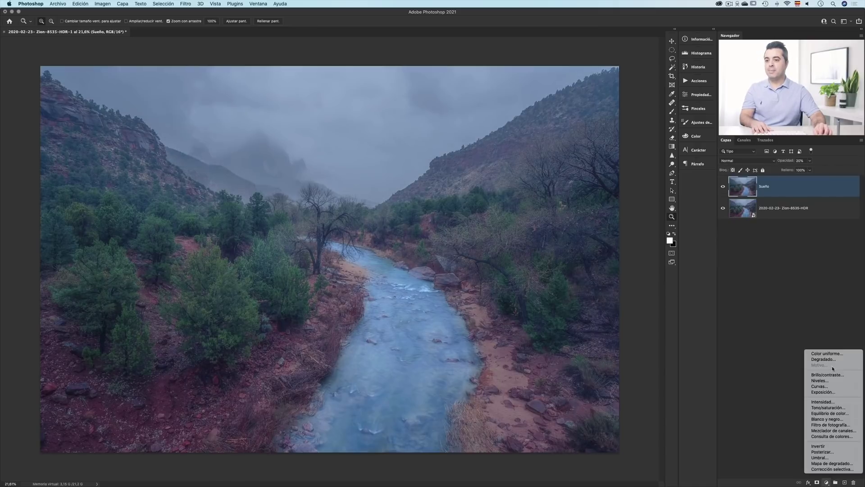
{"action": "left_click", "coordinate": [828, 374]}
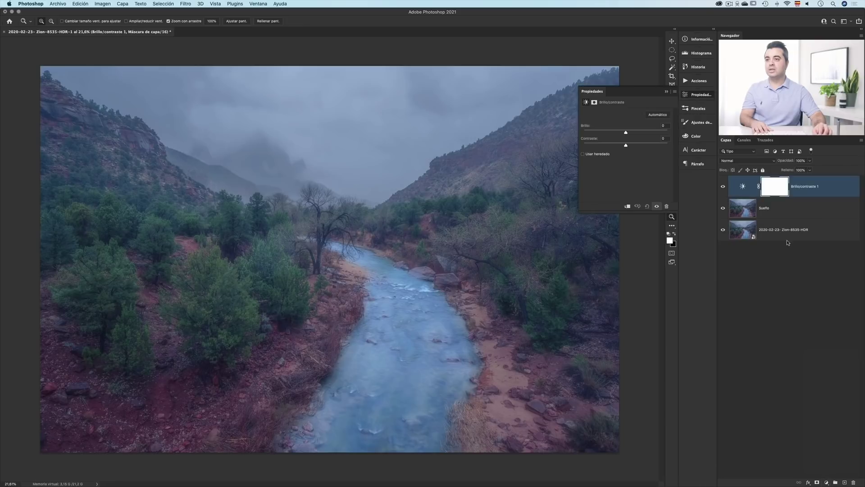
{"action": "left_click", "coordinate": [829, 196], "text": "alt"}
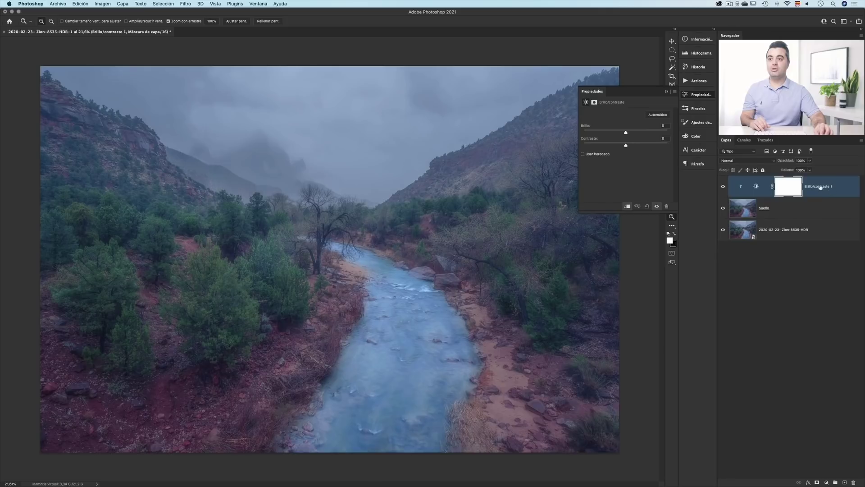
Set the clipped Brightness/Contrast adjustment to a brightness of 38 and a contrast of 60
{"action": "left_click", "coordinate": [743, 207]}
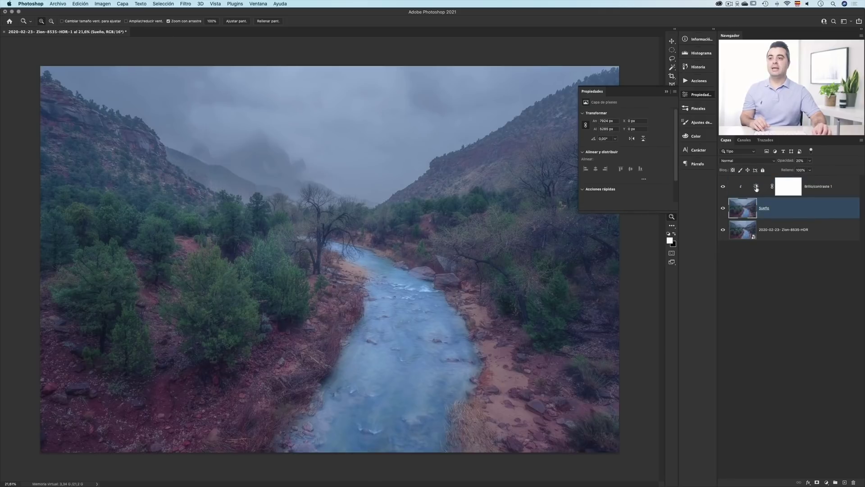
{"action": "left_click", "coordinate": [759, 188]}
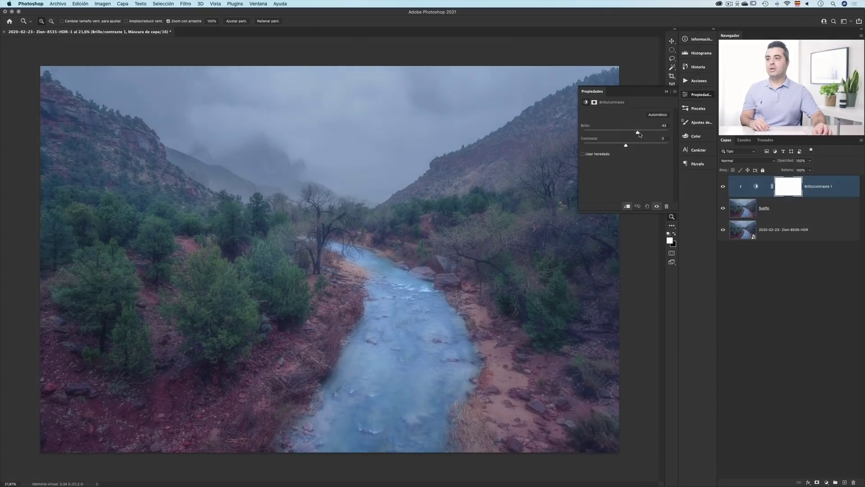
{"action": "left_click_drag", "start_coordinate": [643, 133], "coordinate": [648, 134]}
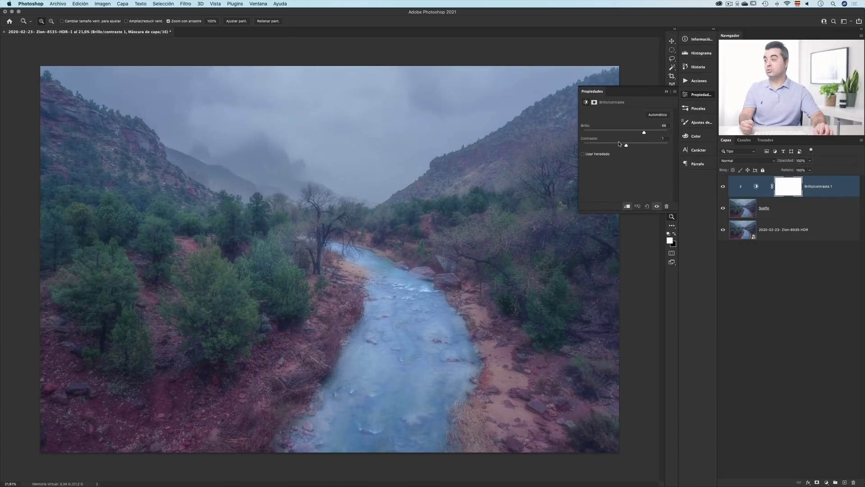
{"action": "mouse_move", "coordinate": [612, 144]}
{"action": "left_mouse_down"}
{"action": "mouse_move", "coordinate": [653, 147]}
{"action": "mouse_move", "coordinate": [627, 145]}
{"action": "left_mouse_up"}
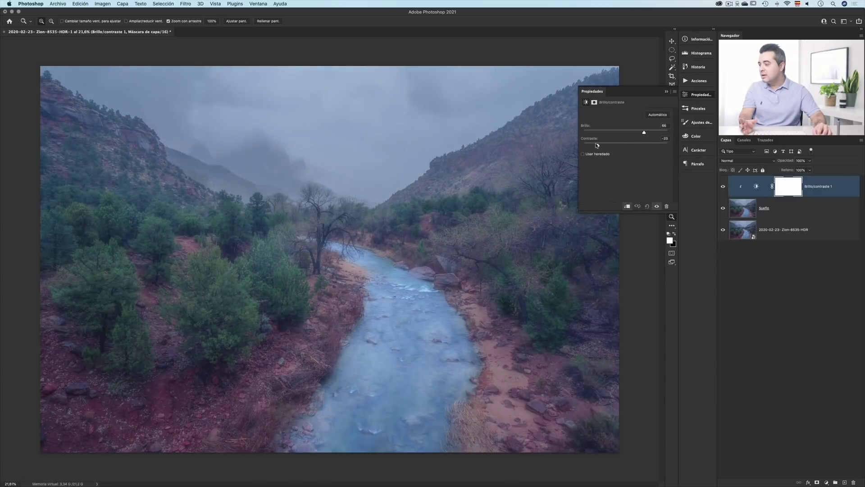
{"action": "left_click_drag", "start_coordinate": [618, 144], "coordinate": [643, 144]}
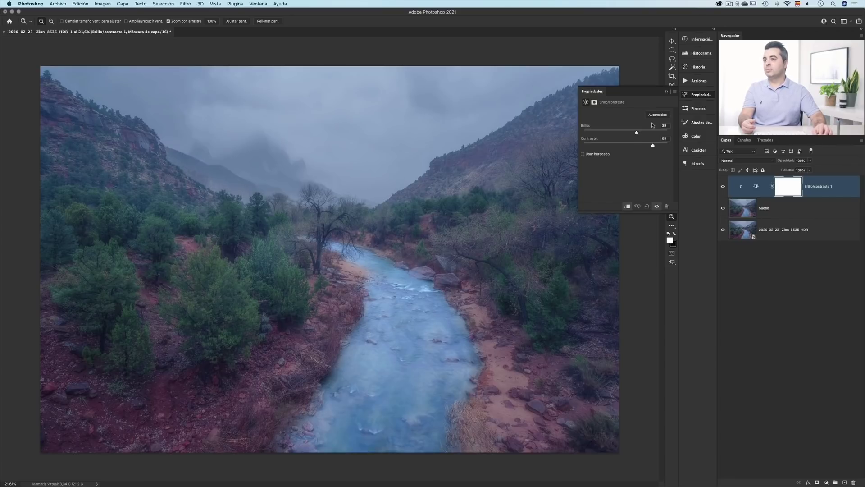
{"action": "left_click", "coordinate": [666, 92]}
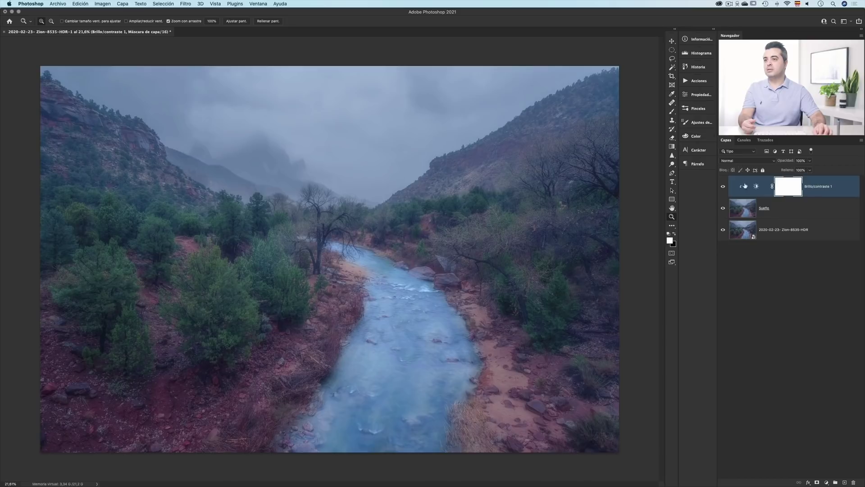
Group the Sueño layer together with its clipped Brightness/Contrast adjustment layer
{"action": "left_click", "coordinate": [821, 211], "text": "shift"}
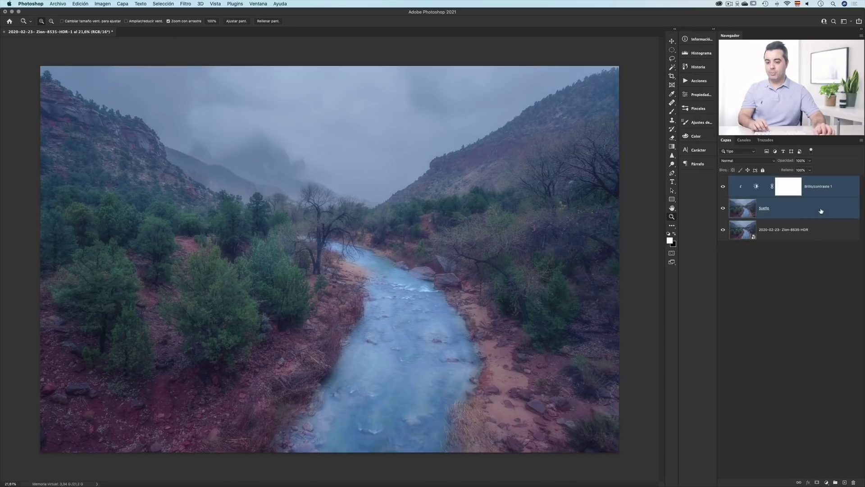
{"action": "key", "text": "super+g"}
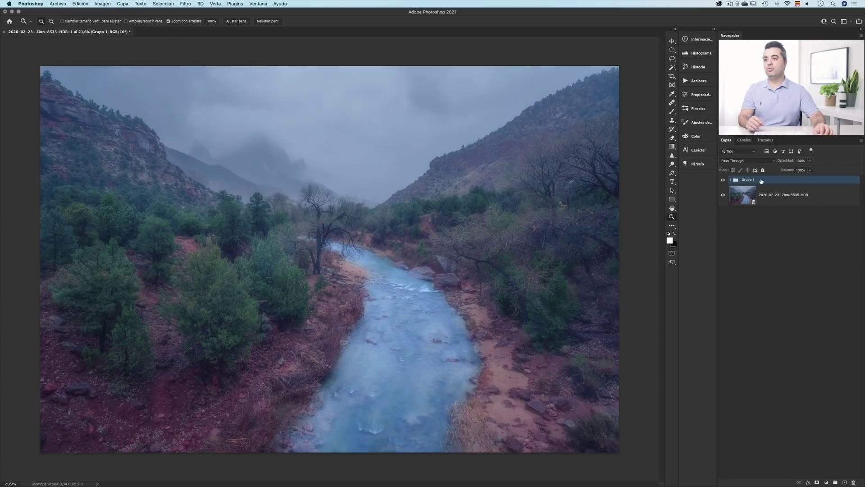
Expand Grupo 1 and look through the Brightness/Contrast and Sueño layers it contains
{"action": "left_click", "coordinate": [731, 180]}
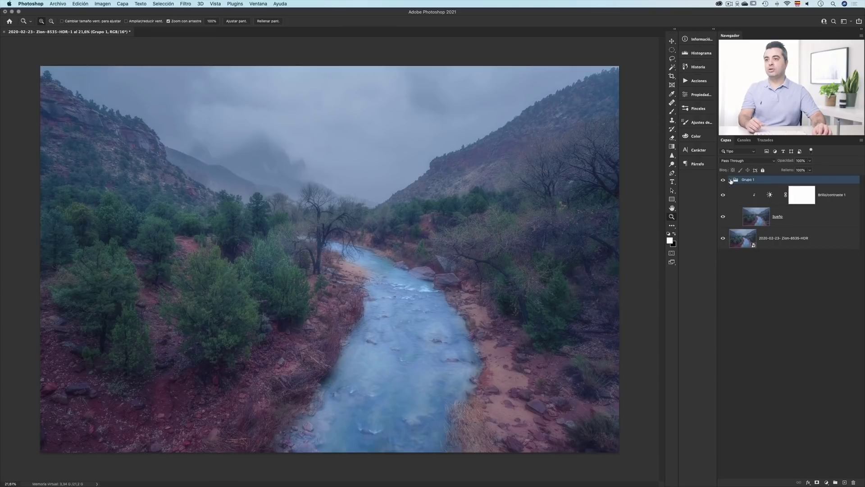
{"action": "left_click", "coordinate": [831, 202]}
{"action": "left_click", "coordinate": [828, 218], "text": "shift"}
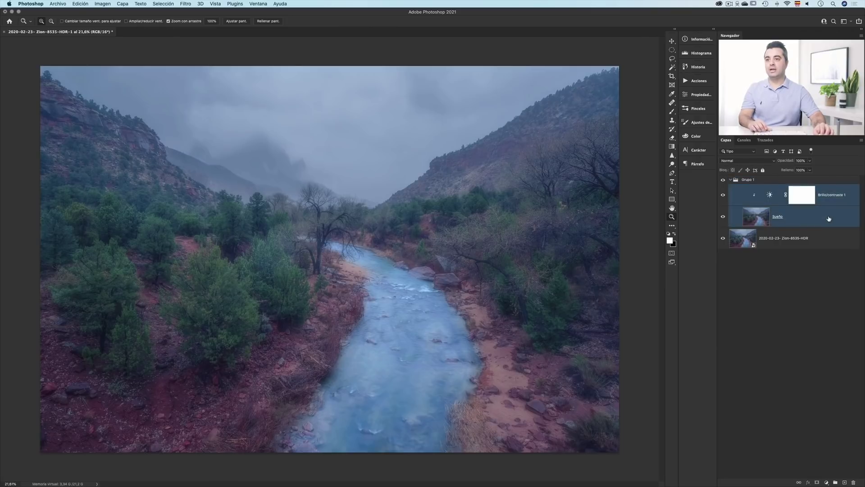
{"action": "left_click", "coordinate": [819, 247]}
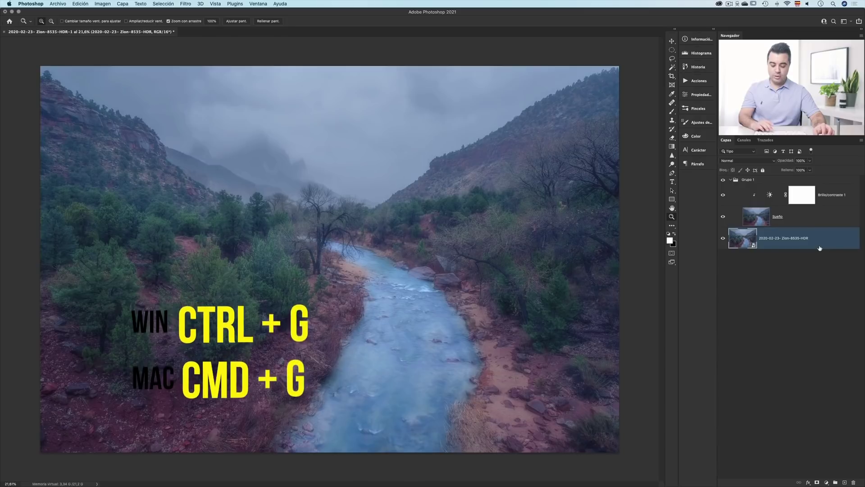
{"action": "left_click", "coordinate": [824, 224]}
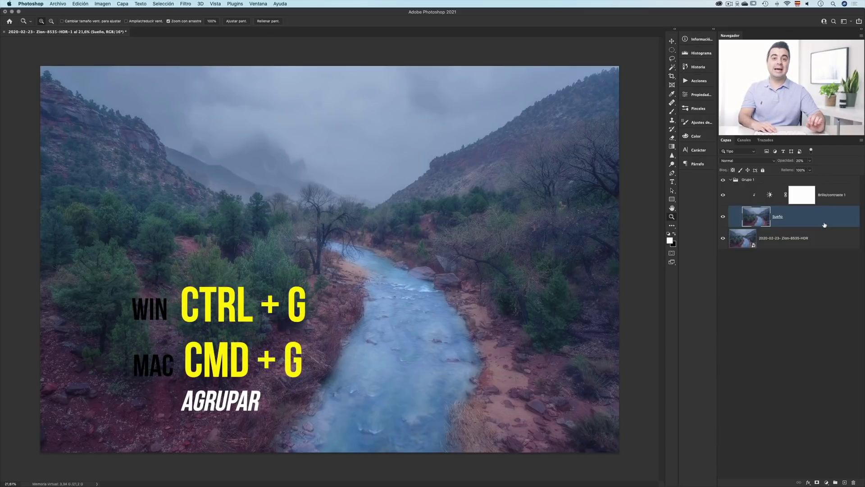
{"action": "left_click", "coordinate": [831, 199]}
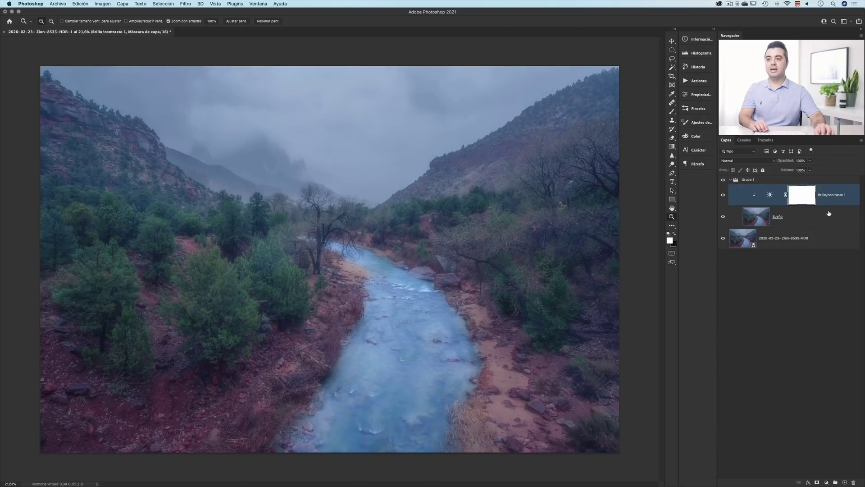
Rename the layer group as Grupo sueño
{"action": "left_click", "coordinate": [748, 180]}
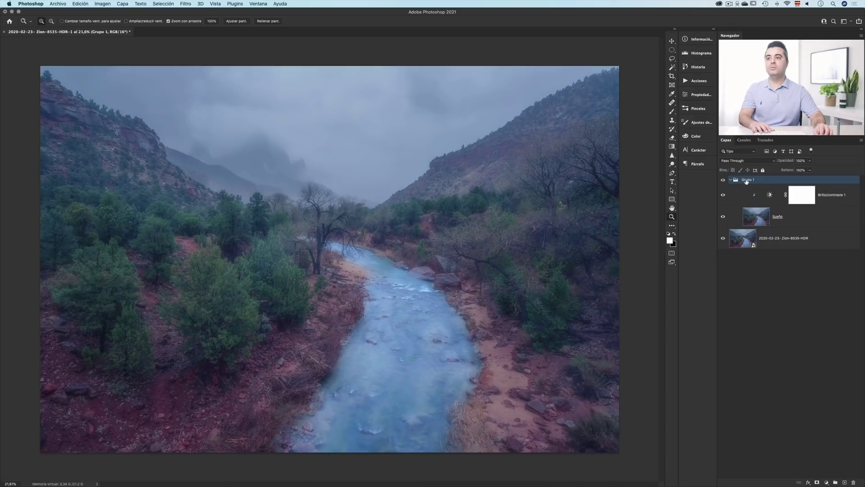
{"action": "double_click", "coordinate": [746, 181]}
{"action": "type", "text": "Gru"}
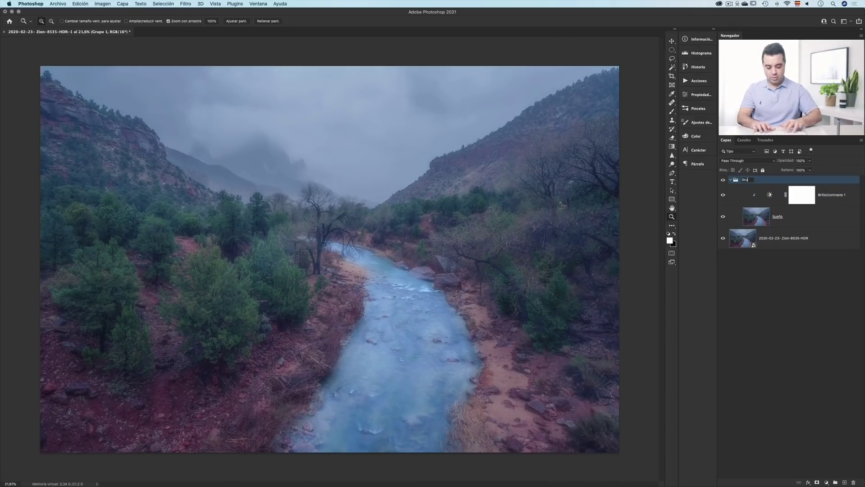
{"action": "type", "text": "po sueño"}
{"action": "key", "text": "Return"}
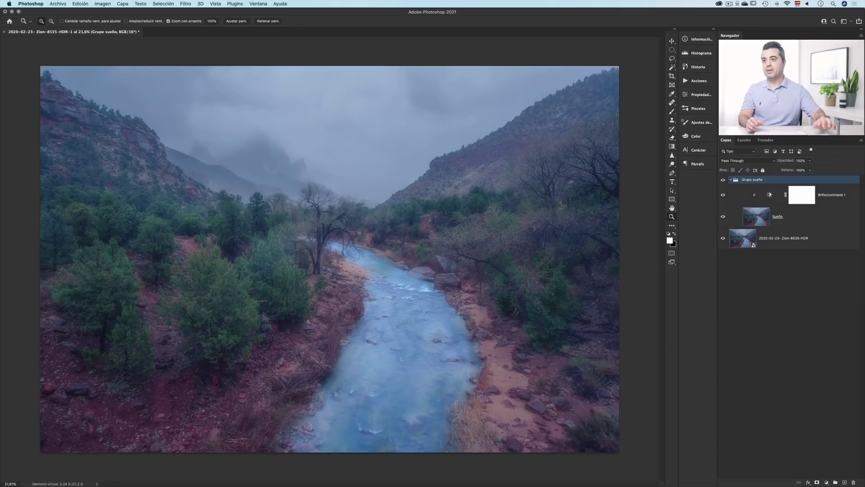
Compare the image with Grupo sueño hidden and shown, and inspect the river and bare trees up close
{"action": "left_click", "coordinate": [721, 181]}
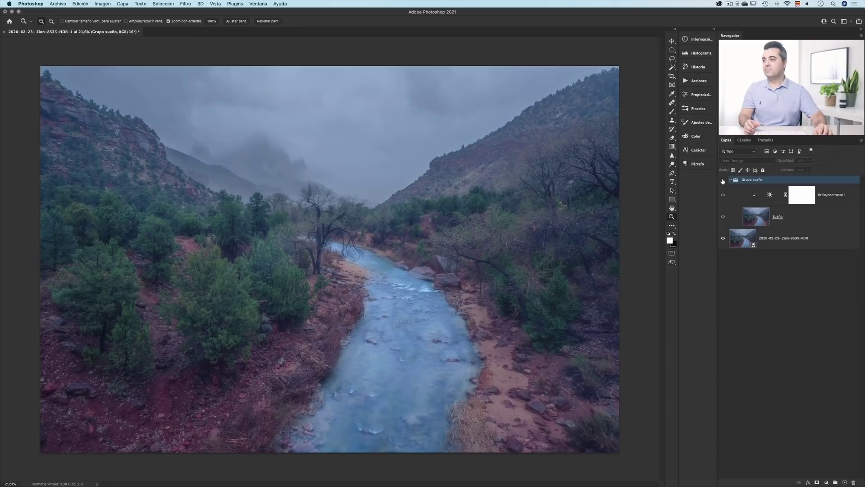
{"action": "left_click", "coordinate": [722, 181]}
{"action": "left_click", "coordinate": [722, 181]}
{"action": "left_click", "coordinate": [722, 181]}
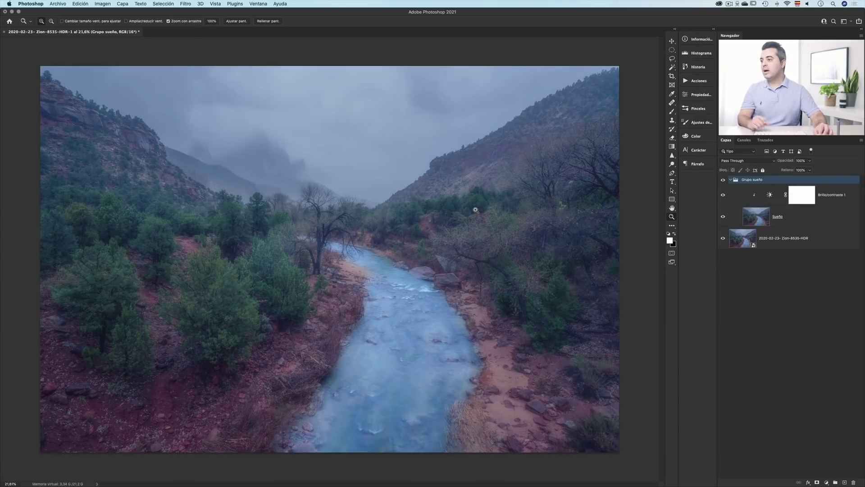
{"action": "key", "text": "super+space"}
{"action": "left_click_drag", "start_coordinate": [471, 236], "coordinate": [279, 238]}
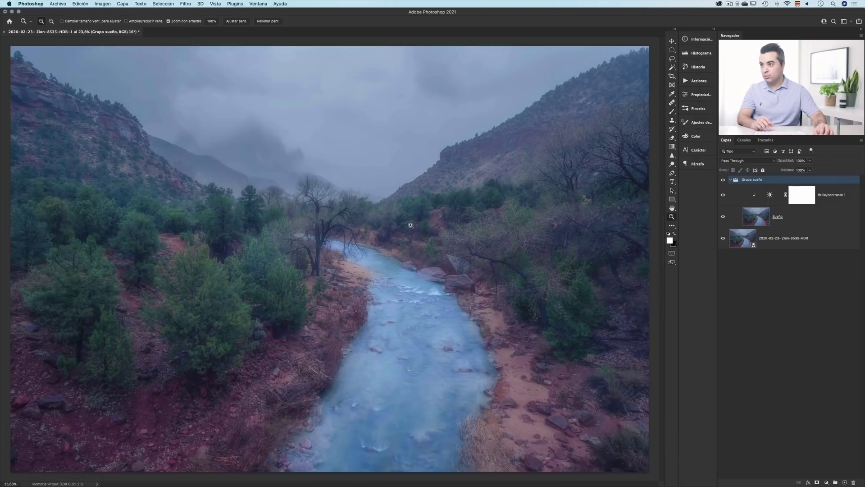
{"action": "left_click_drag", "start_coordinate": [499, 239], "coordinate": [508, 237]}
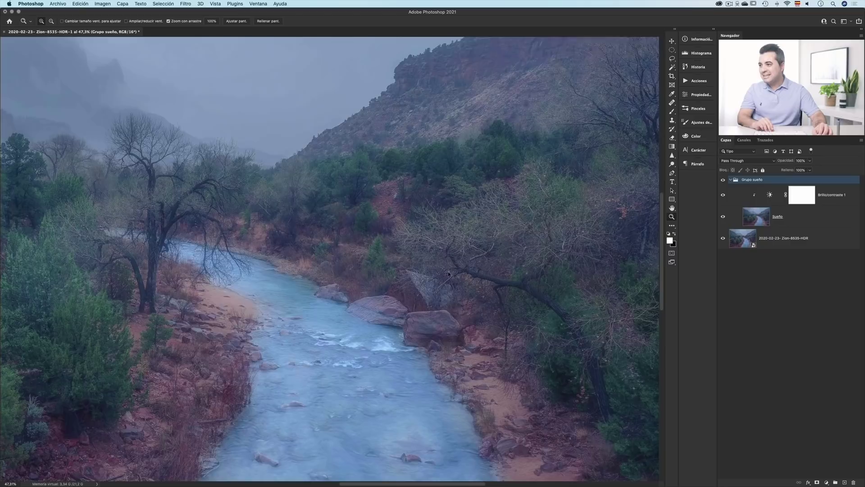
{"action": "left_click_drag", "start_coordinate": [445, 248], "coordinate": [411, 246]}
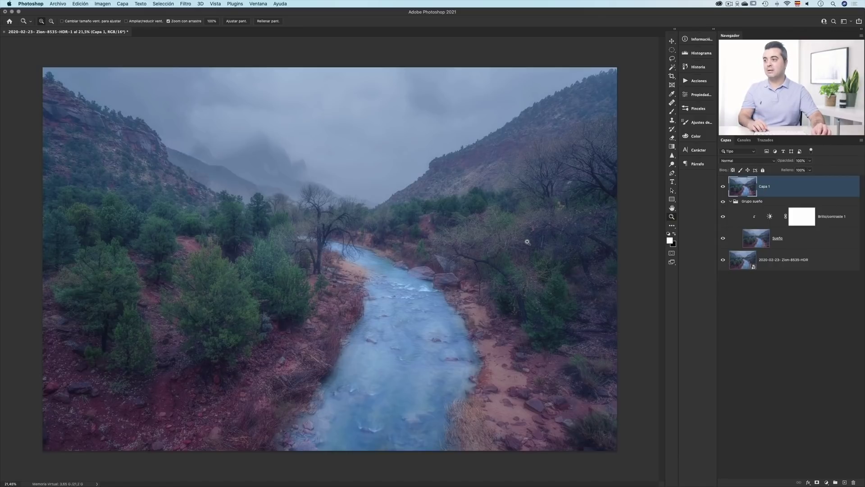
Apply a High Pass filter with a radius of 10 pixels to the merged layer Capa 1
{"action": "left_click", "coordinate": [488, 240]}
{"action": "left_click", "coordinate": [497, 241]}
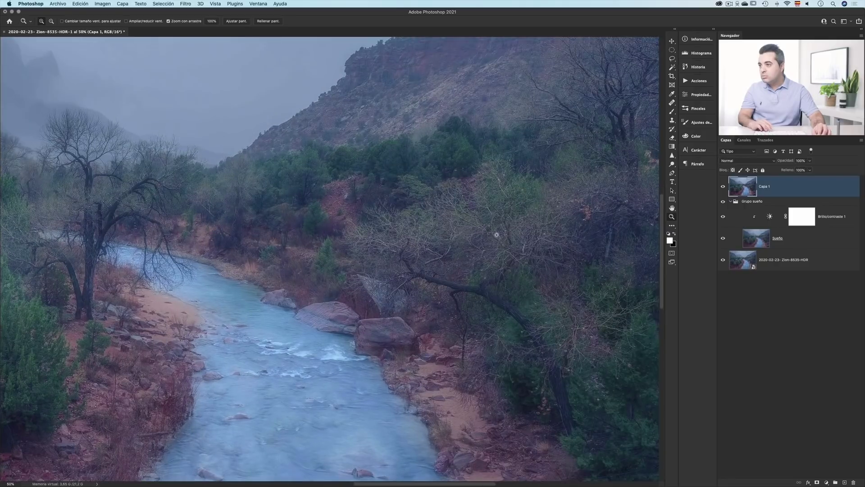
{"action": "scroll", "coordinate": [448, 231], "scroll_direction": "right", "scroll_amount": 2}
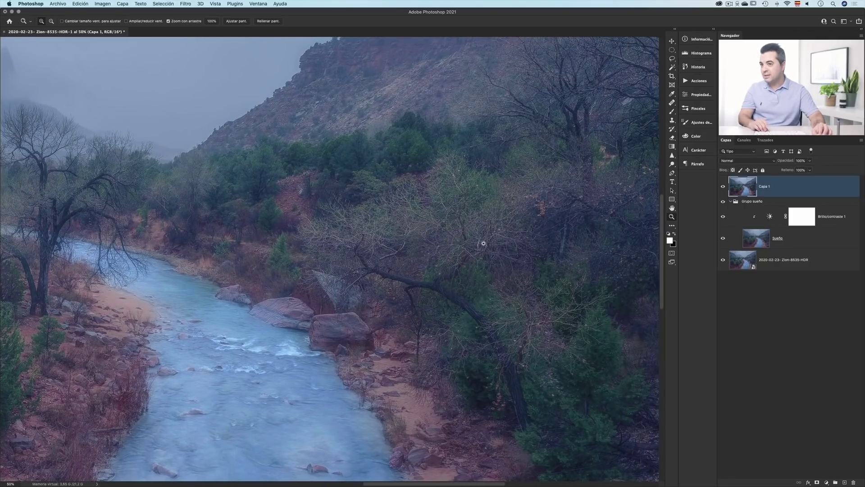
{"action": "left_click", "coordinate": [187, 5]}
{"action": "mouse_move", "coordinate": [234, 152]}
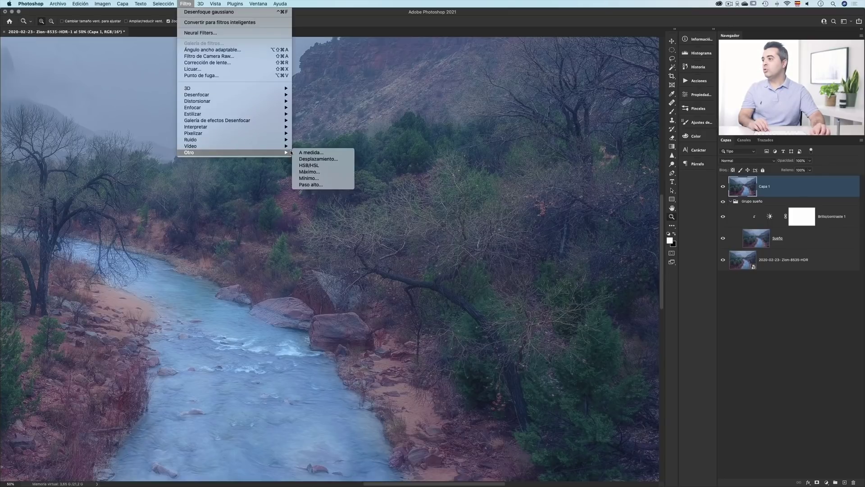
{"action": "left_click", "coordinate": [322, 178]}
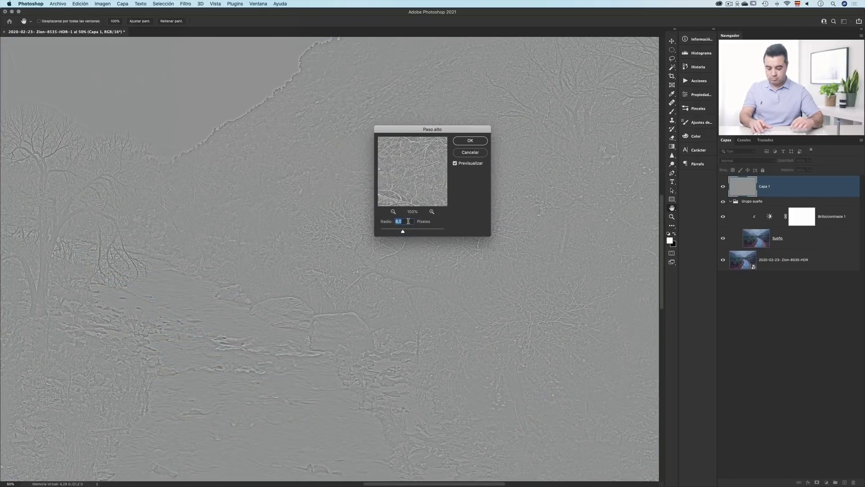
{"action": "type", "text": "10"}
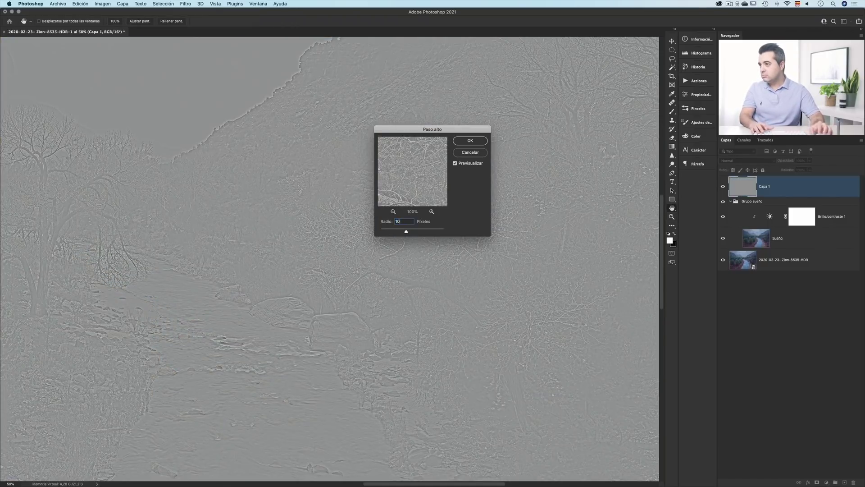
{"action": "left_click", "coordinate": [478, 143]}
{"action": "key", "text": "z"}
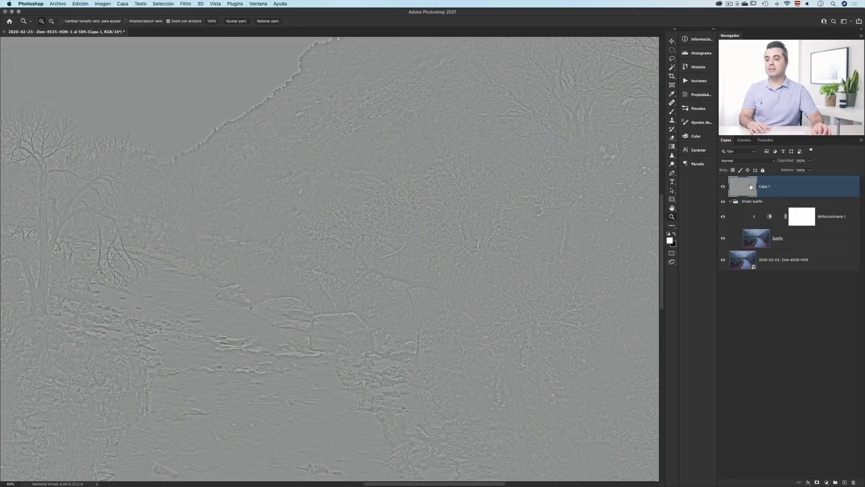
Set the blend mode of the high-pass layer Capa 1 to Overlay (Superponer)
{"action": "left_click", "coordinate": [750, 161]}
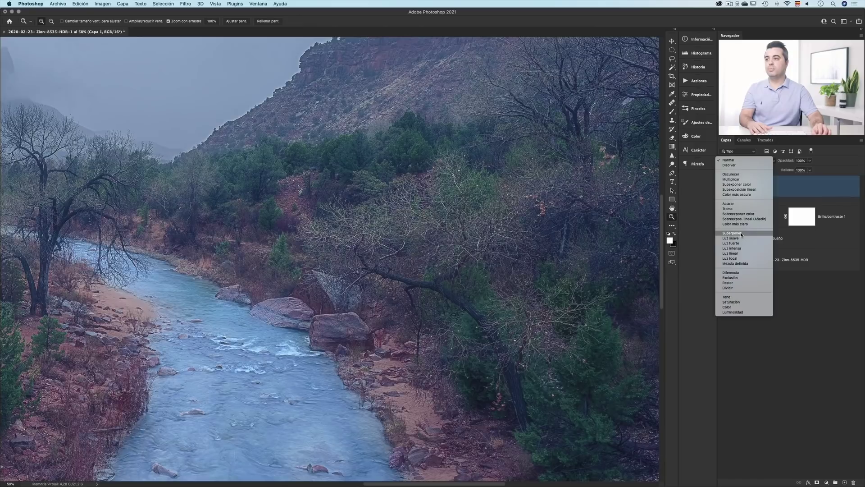
{"action": "left_click", "coordinate": [740, 233]}
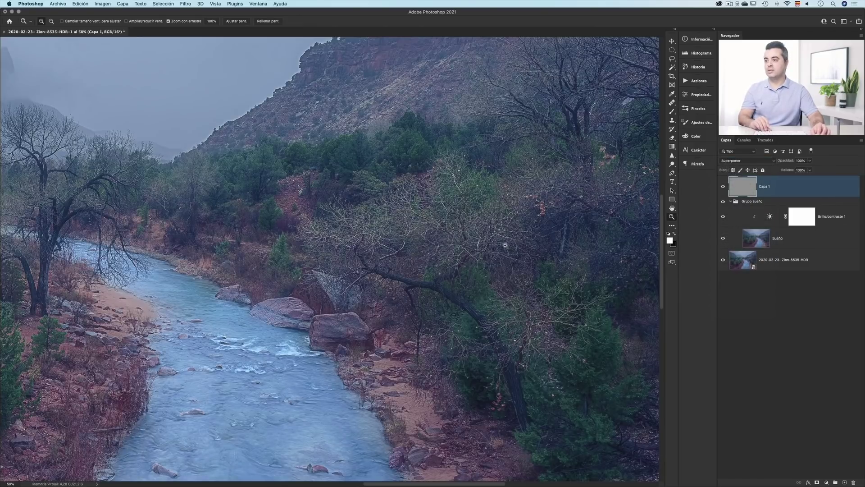
{"action": "left_click_drag", "start_coordinate": [505, 245], "coordinate": [481, 246]}
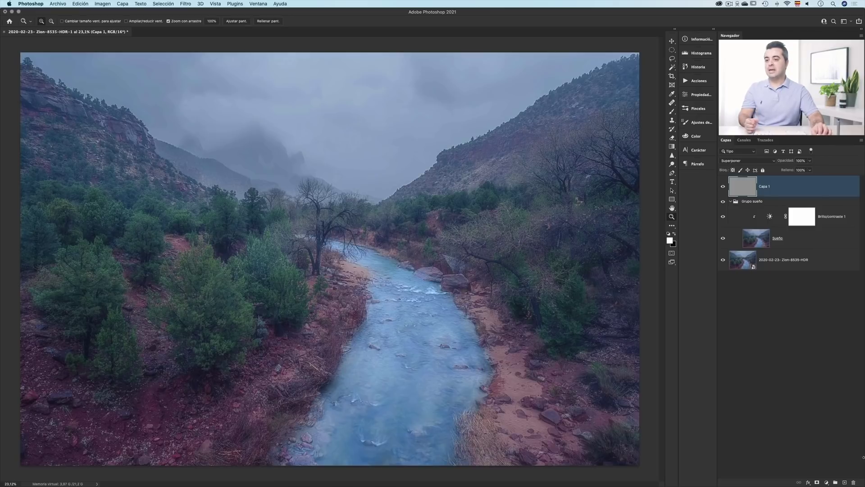
Add a black layer mask to Capa 1 so the sharpening is hidden across the whole image
{"action": "left_click", "coordinate": [817, 482]}
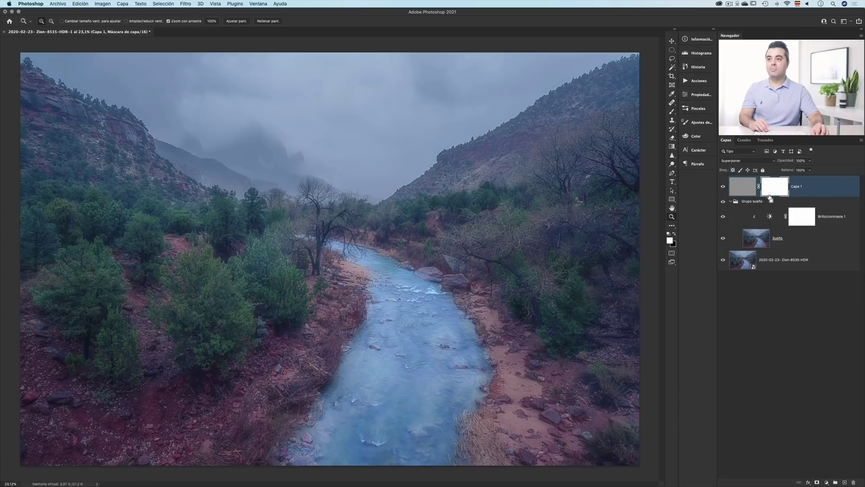
{"action": "key", "text": "super+z"}
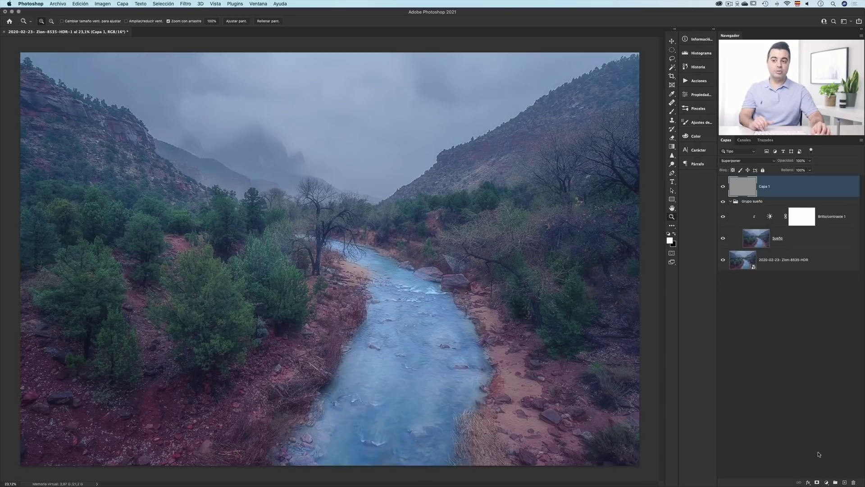
{"action": "left_click", "coordinate": [817, 482], "text": "alt"}
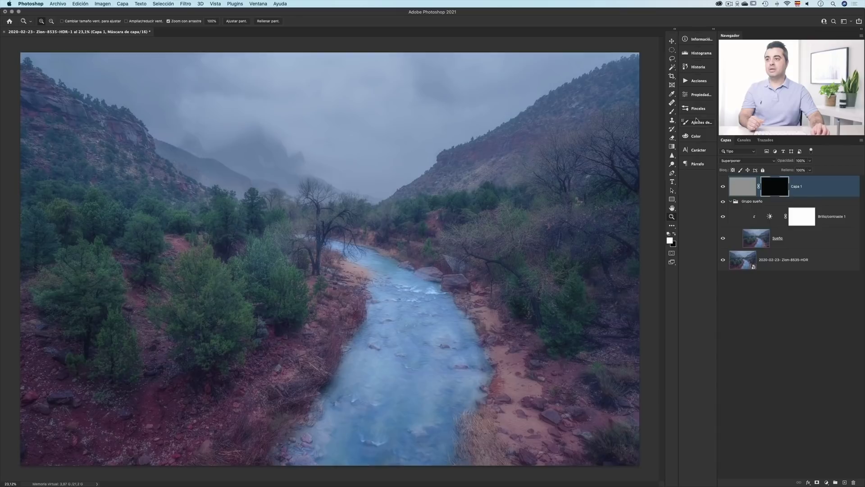
Brush white on Capa 1's mask over the leaning branches on the right bank and the bare tree beside the river
{"action": "left_click", "coordinate": [673, 112]}
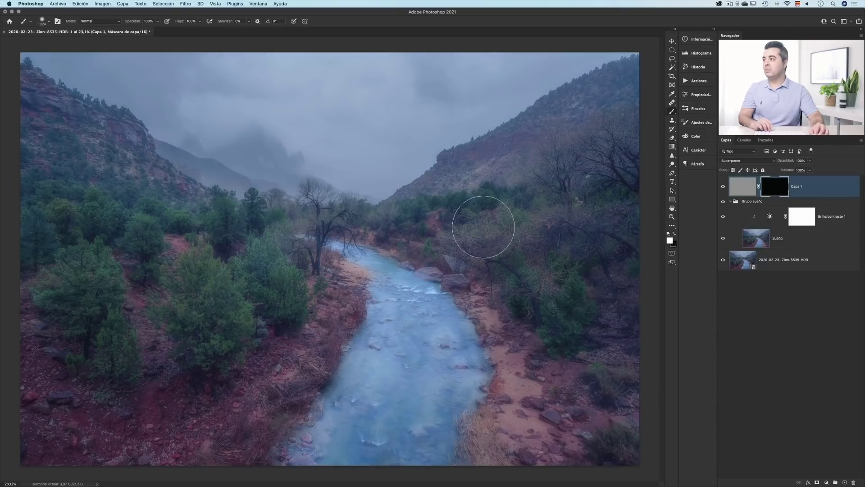
{"action": "mouse_move", "coordinate": [473, 240]}
{"action": "left_mouse_down"}
{"action": "mouse_move", "coordinate": [487, 242]}
{"action": "mouse_move", "coordinate": [457, 243]}
{"action": "mouse_move", "coordinate": [494, 241]}
{"action": "mouse_move", "coordinate": [454, 240]}
{"action": "left_mouse_up"}
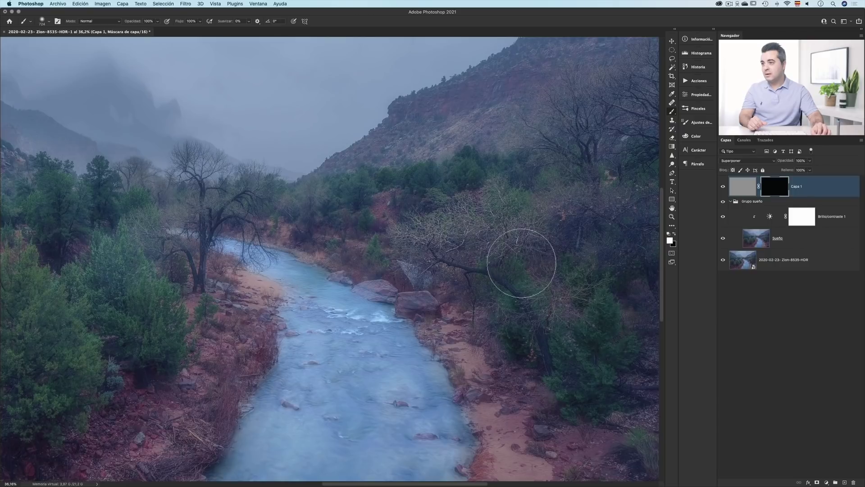
{"action": "left_click_drag", "start_coordinate": [522, 263], "coordinate": [544, 300]}
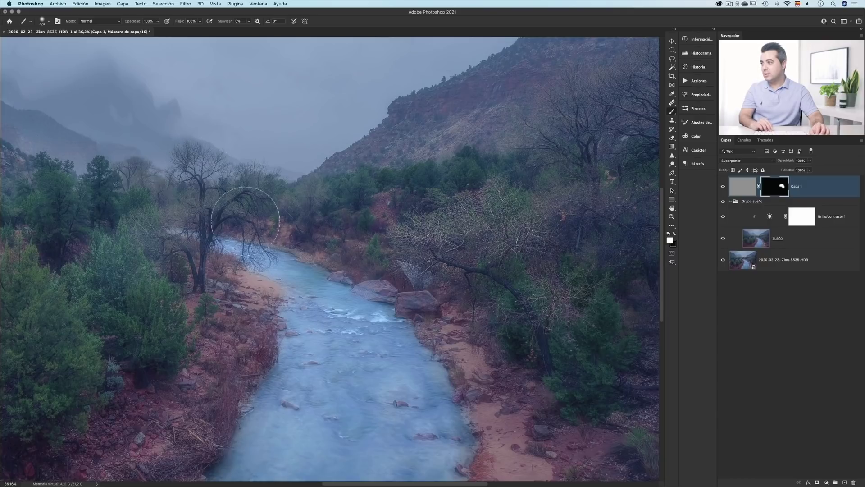
{"action": "left_click", "coordinate": [247, 239]}
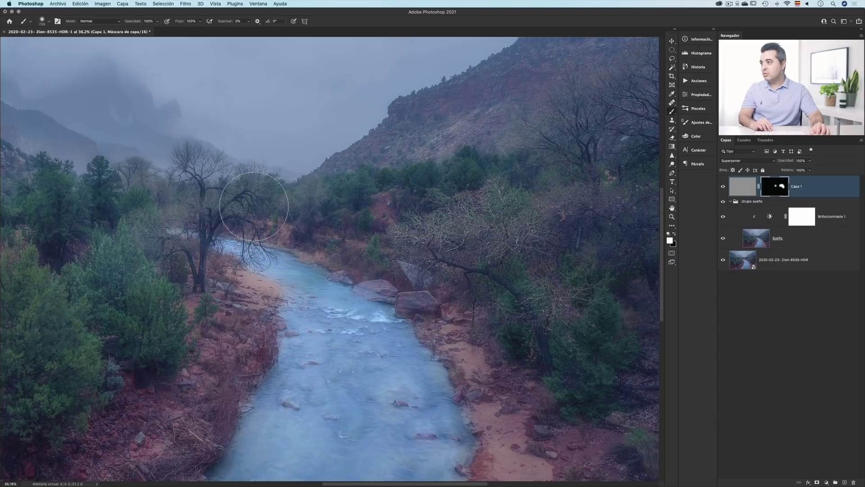
{"action": "left_click_drag", "start_coordinate": [254, 207], "coordinate": [201, 173]}
{"action": "left_click_drag", "start_coordinate": [222, 227], "coordinate": [205, 212]}
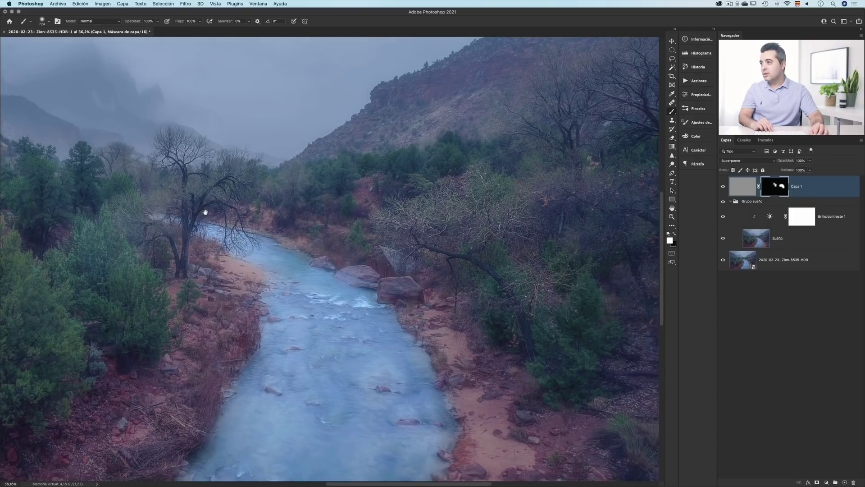
Brush white on Capa 1's mask over the bare trees along the foot of the right-hand slope
{"action": "mouse_move", "coordinate": [445, 215]}
{"action": "left_mouse_down"}
{"action": "mouse_move", "coordinate": [383, 192]}
{"action": "mouse_move", "coordinate": [353, 246]}
{"action": "left_mouse_up"}
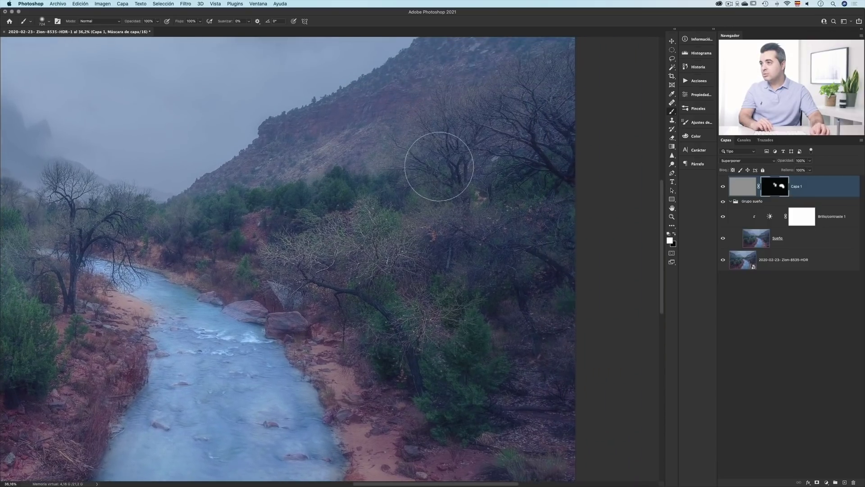
{"action": "left_click_drag", "start_coordinate": [437, 149], "coordinate": [415, 178]}
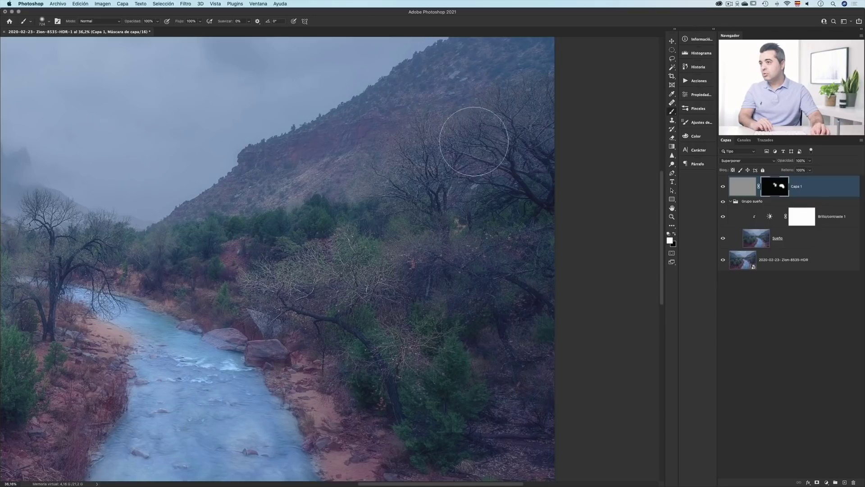
{"action": "left_click_drag", "start_coordinate": [473, 141], "coordinate": [531, 131]}
{"action": "scroll", "coordinate": [279, 293], "scroll_direction": "down", "scroll_amount": 5}
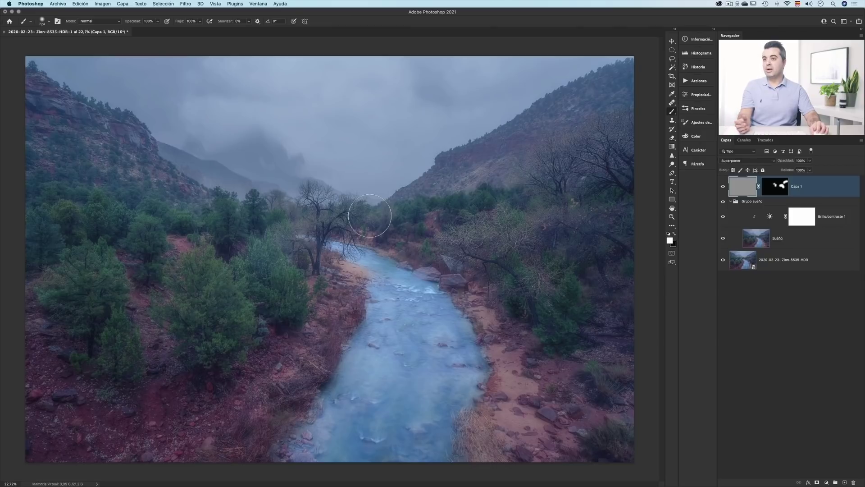
Add a Curves adjustment layer above Capa 1 and lower the midpoint of its RGB curve to darken the whole image
{"action": "left_click", "coordinate": [825, 482]}
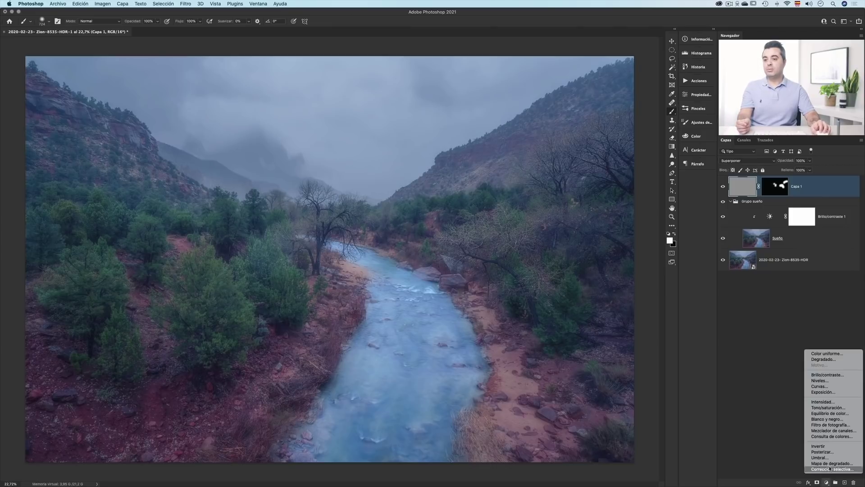
{"action": "left_click", "coordinate": [821, 386]}
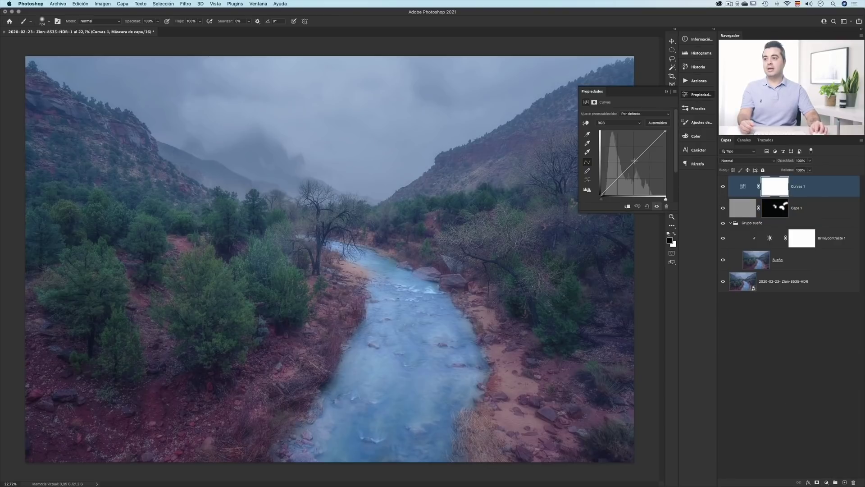
{"action": "mouse_move", "coordinate": [634, 161]}
{"action": "left_mouse_down"}
{"action": "mouse_move", "coordinate": [632, 152]}
{"action": "mouse_move", "coordinate": [637, 181]}
{"action": "mouse_move", "coordinate": [634, 164]}
{"action": "mouse_move", "coordinate": [634, 174]}
{"action": "left_mouse_up"}
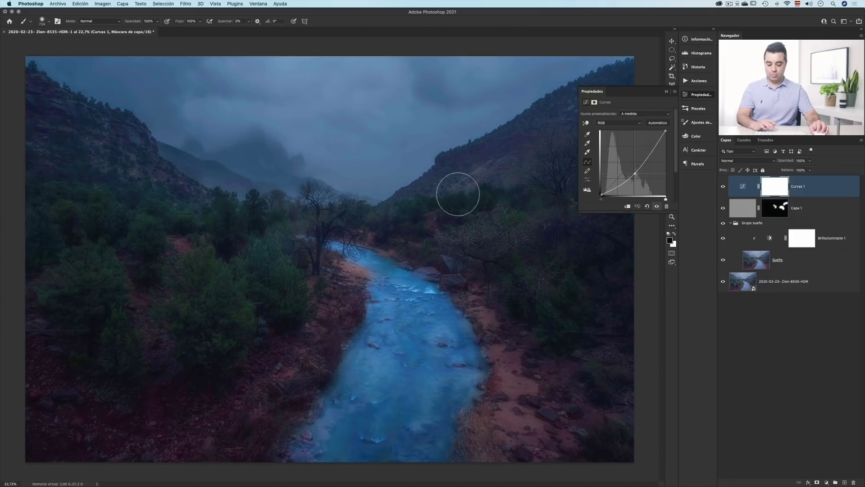
{"action": "key", "text": "v"}
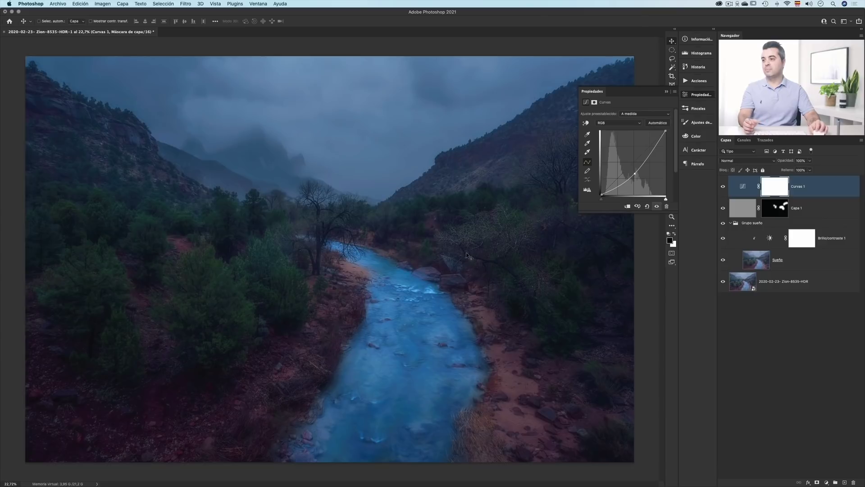
{"action": "left_click", "coordinate": [667, 92]}
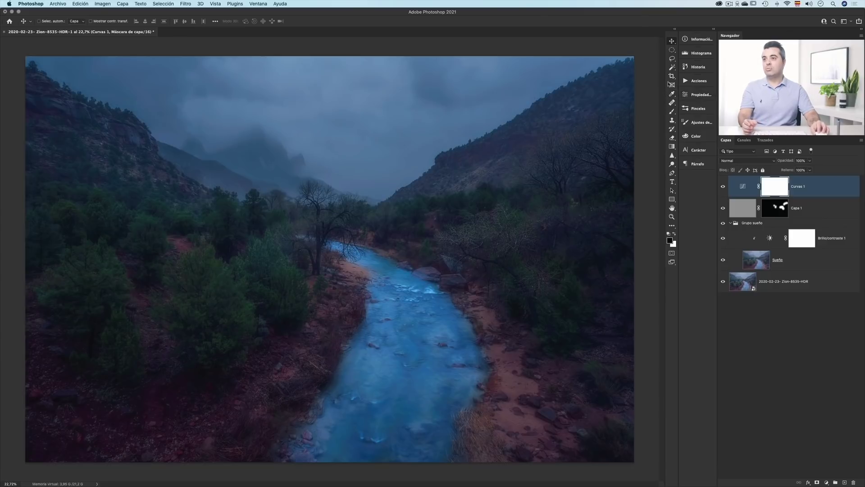
Fill a large elliptical selection around the river and central trees with black on Curvas 1's mask, and deselect
{"action": "left_click", "coordinate": [673, 51]}
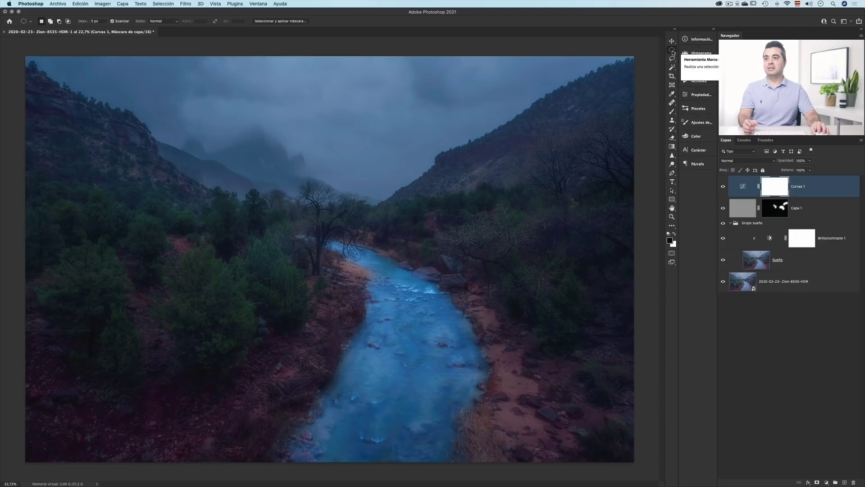
{"action": "left_click_drag", "start_coordinate": [419, 302], "coordinate": [177, 125]}
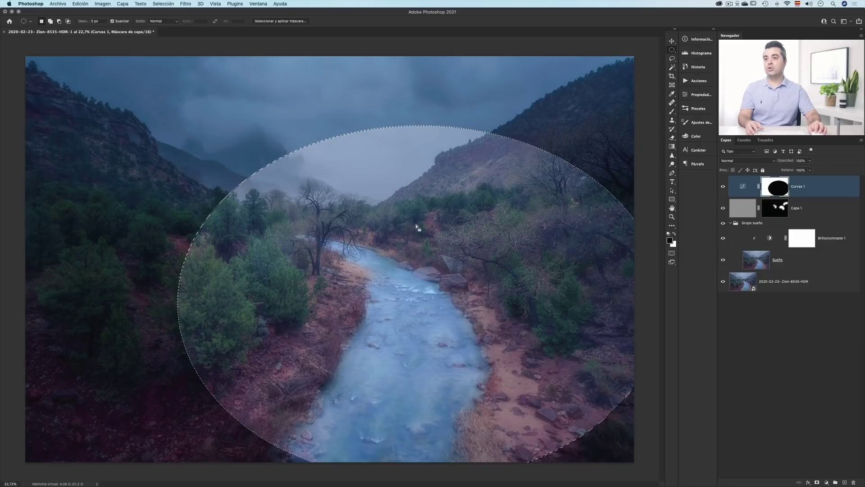
{"action": "left_click", "coordinate": [170, 6]}
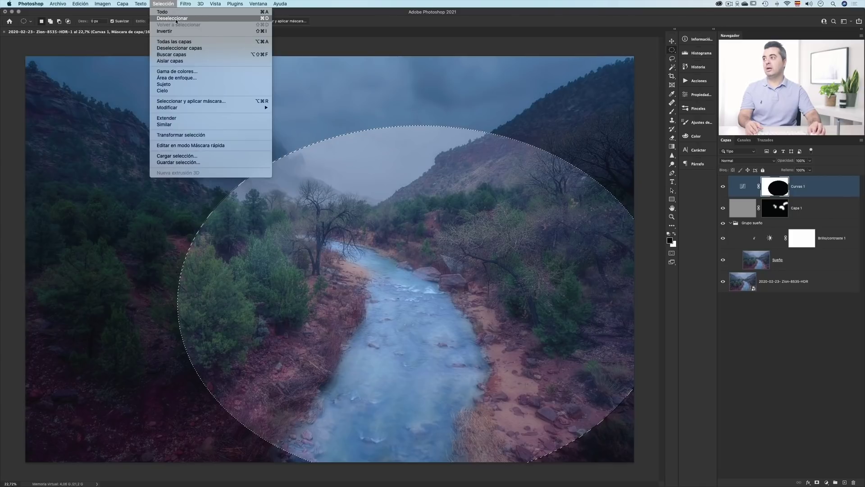
{"action": "left_click", "coordinate": [175, 18]}
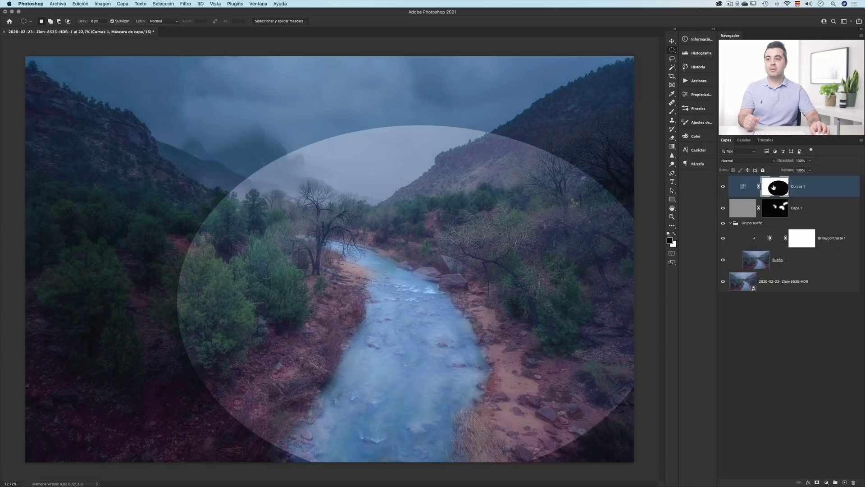
Feather the mask of Curvas 1 to about 411 px so the darkened edges blend softly into the centre
{"action": "double_click", "coordinate": [773, 186]}
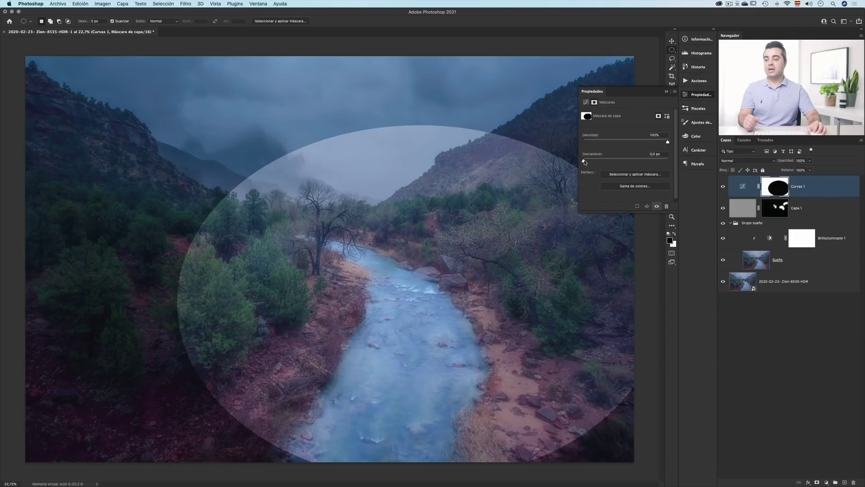
{"action": "left_click_drag", "start_coordinate": [585, 162], "coordinate": [657, 164]}
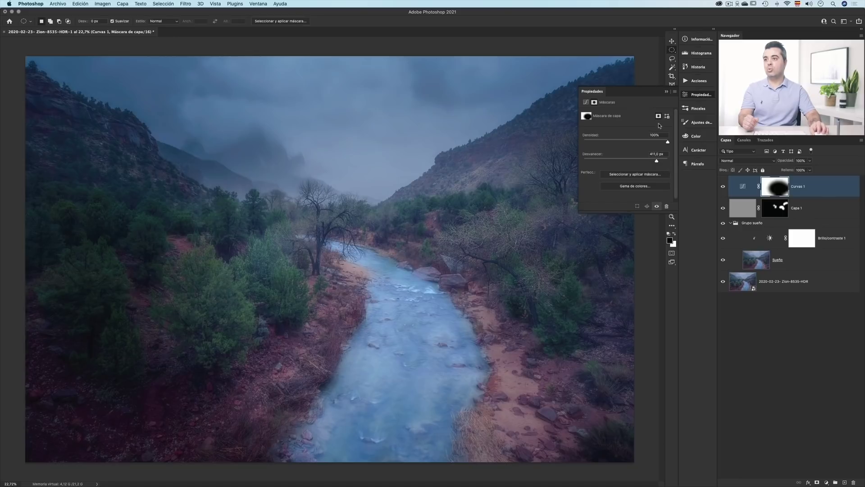
{"action": "left_click", "coordinate": [666, 93]}
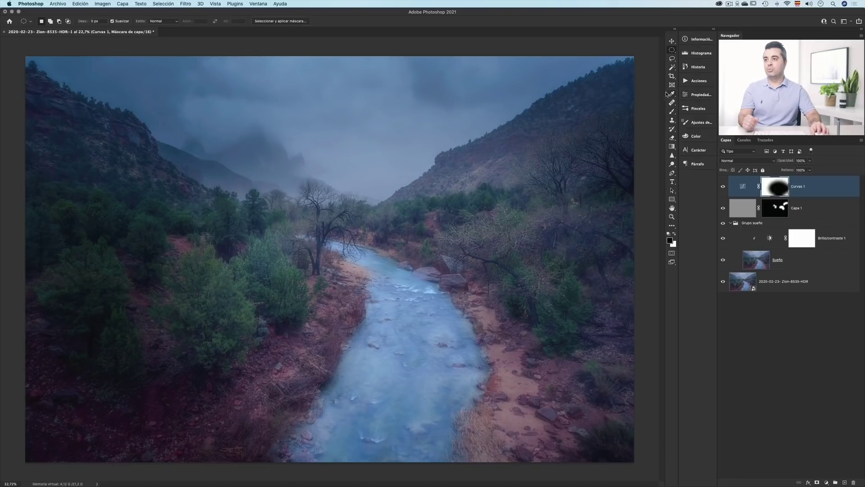
Fine-tune the midpoint of Curvas 1's RGB curve to balance the edge darkening, checking the feathered mask on its own
{"action": "left_click", "coordinate": [742, 189]}
{"action": "double_click", "coordinate": [742, 190]}
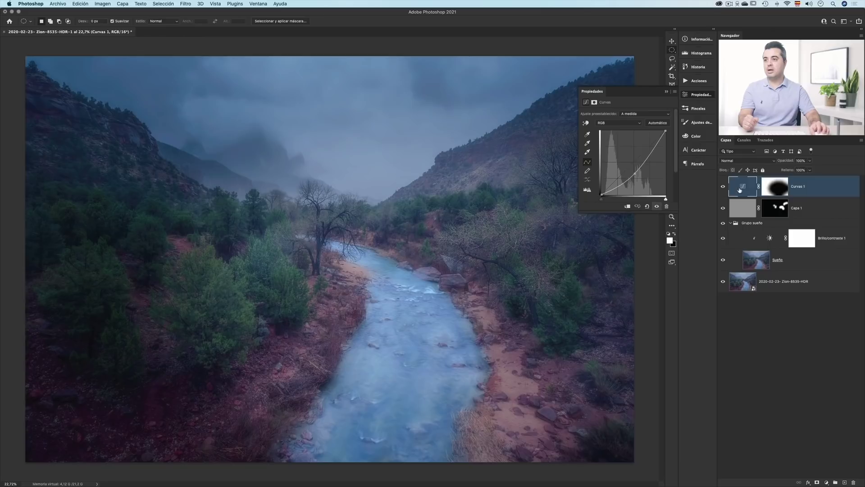
{"action": "mouse_move", "coordinate": [634, 173]}
{"action": "left_mouse_down"}
{"action": "mouse_move", "coordinate": [633, 190]}
{"action": "mouse_move", "coordinate": [631, 134]}
{"action": "mouse_move", "coordinate": [634, 171]}
{"action": "left_mouse_up"}
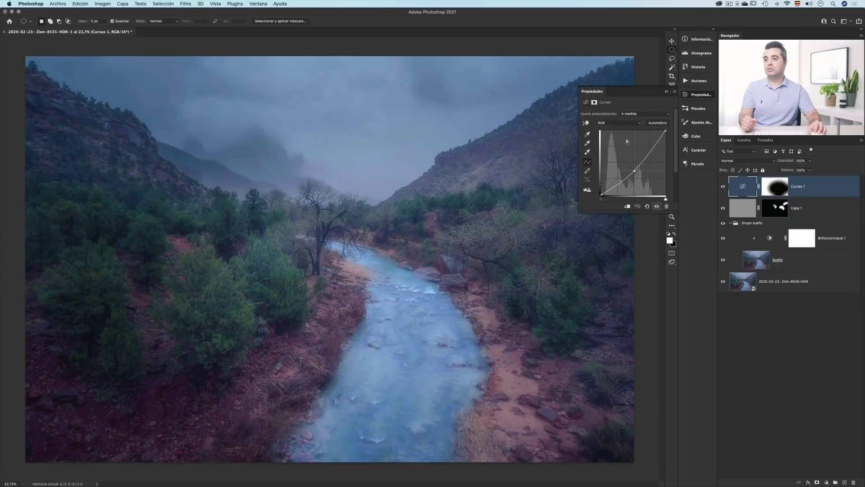
{"action": "left_click", "coordinate": [779, 190], "text": "alt"}
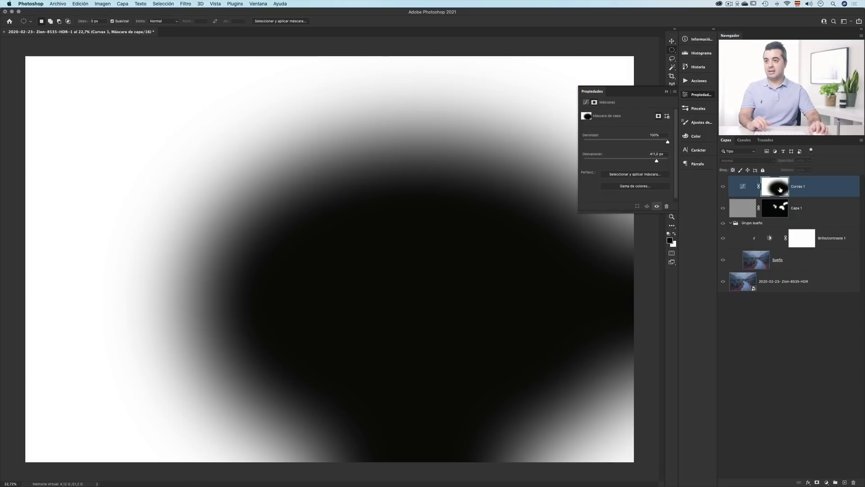
{"action": "left_click", "coordinate": [741, 188]}
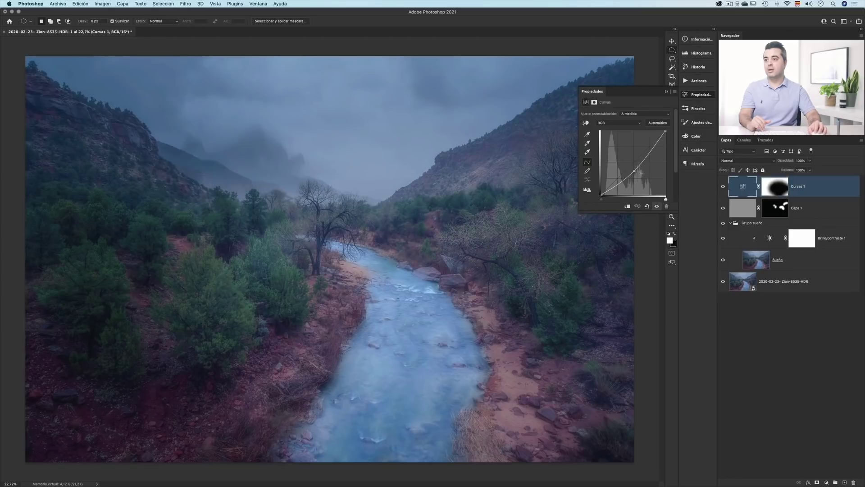
{"action": "left_click_drag", "start_coordinate": [633, 171], "coordinate": [635, 173]}
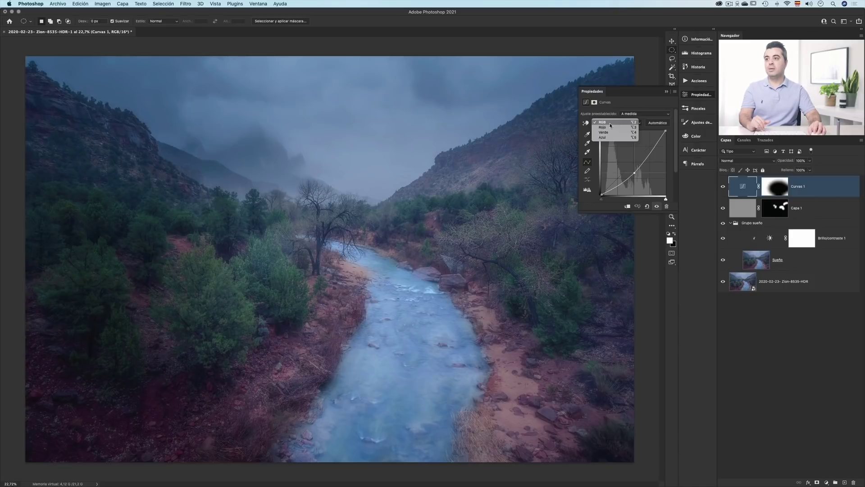
Try a strong blue tint on the edges by raising Curvas 1's blue channel (Azul) midpoint, and return it to the diagonal
{"action": "left_click", "coordinate": [604, 137]}
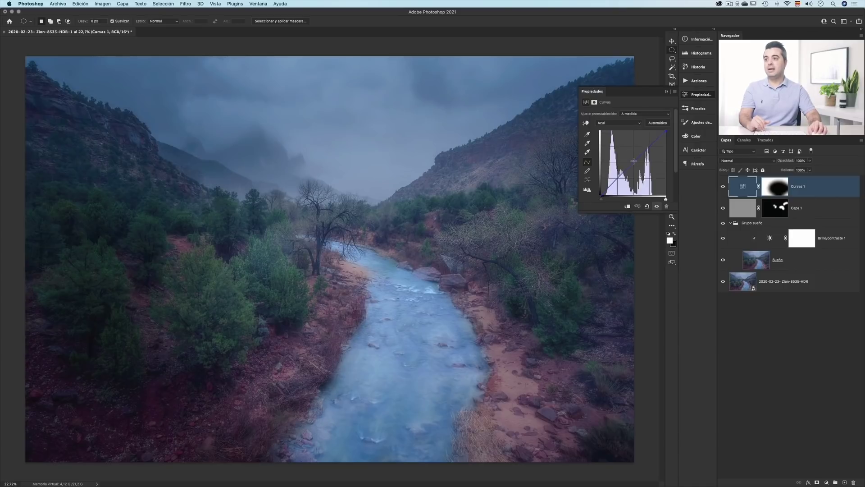
{"action": "left_click_drag", "start_coordinate": [633, 161], "coordinate": [632, 144]}
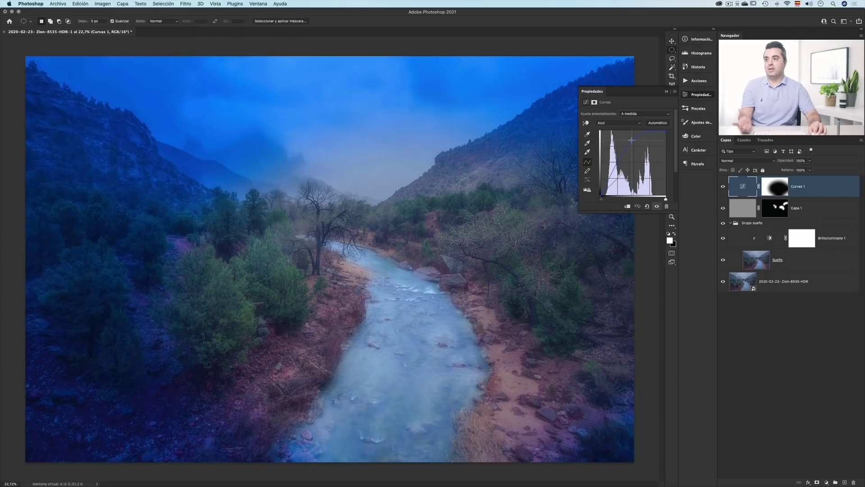
{"action": "left_click_drag", "start_coordinate": [631, 140], "coordinate": [634, 161]}
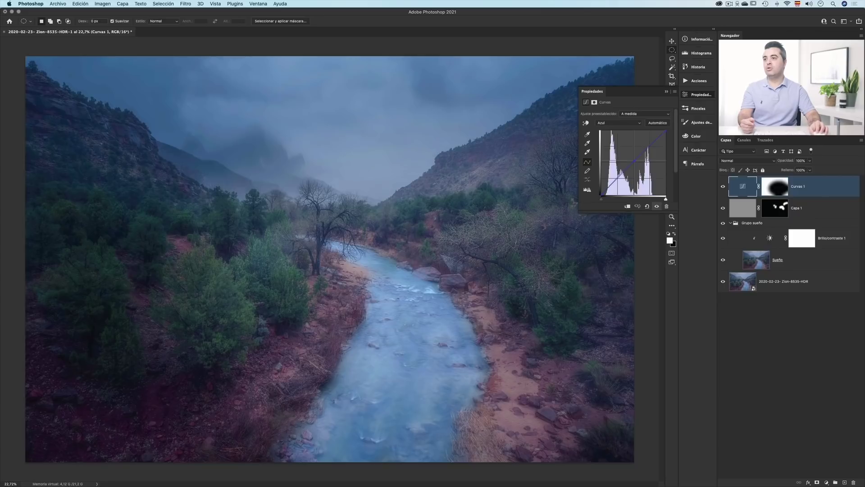
{"action": "left_click", "coordinate": [667, 92]}
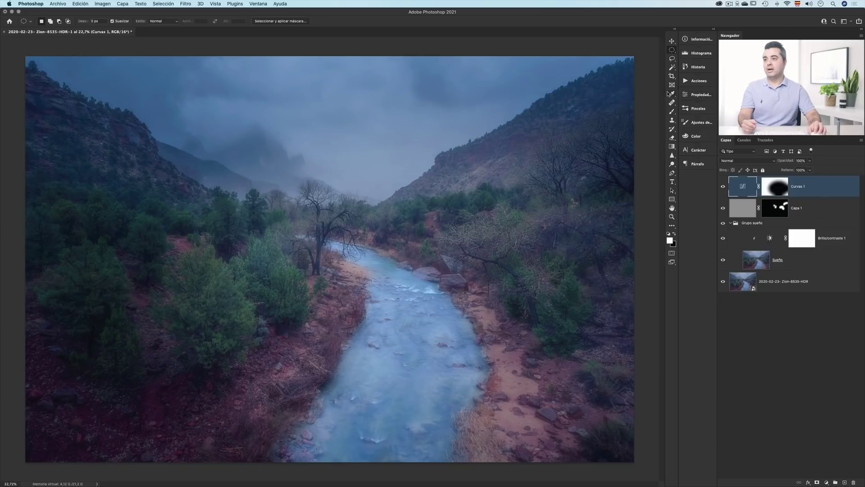
Reduce the opacity of Curvas 1 to 70%, comparing the image with and without the vignette, and leave the layer visible
{"action": "left_click", "coordinate": [724, 189]}
{"action": "left_click", "coordinate": [724, 189]}
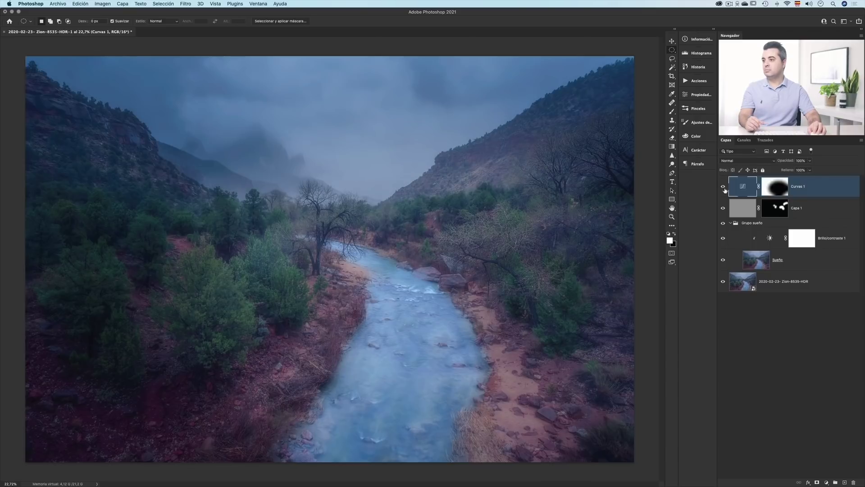
{"action": "left_click", "coordinate": [724, 188]}
{"action": "left_click", "coordinate": [724, 189]}
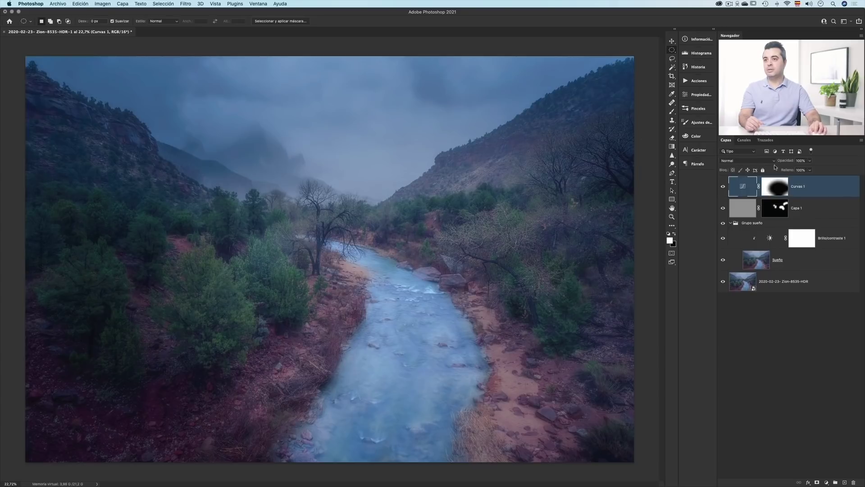
{"action": "left_click_drag", "start_coordinate": [786, 161], "coordinate": [779, 162]}
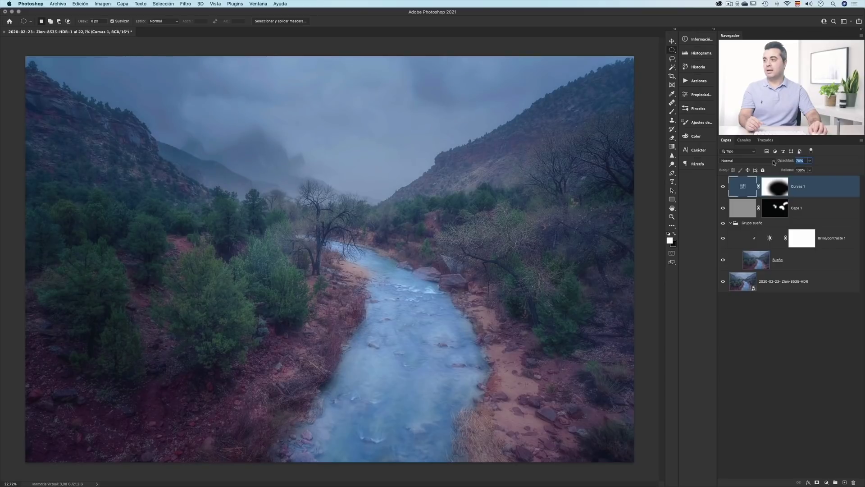
{"action": "left_click", "coordinate": [723, 187]}
{"action": "left_click", "coordinate": [723, 187]}
{"action": "left_click", "coordinate": [723, 187]}
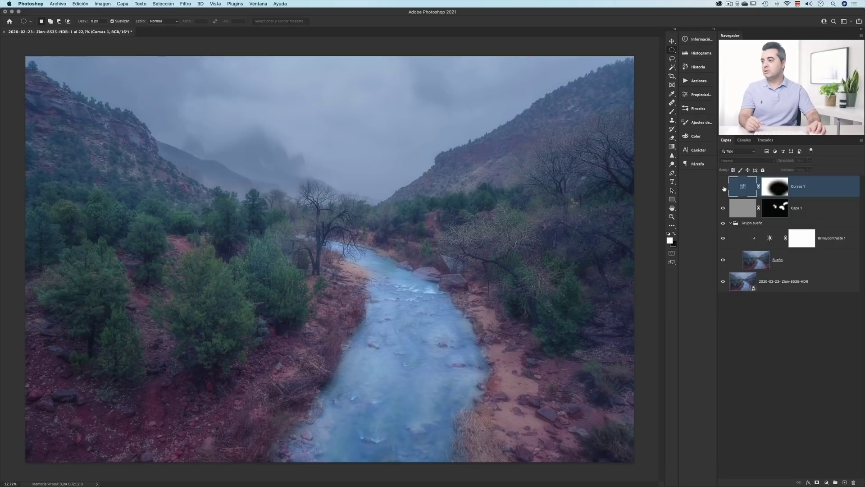
{"action": "left_click", "coordinate": [723, 187]}
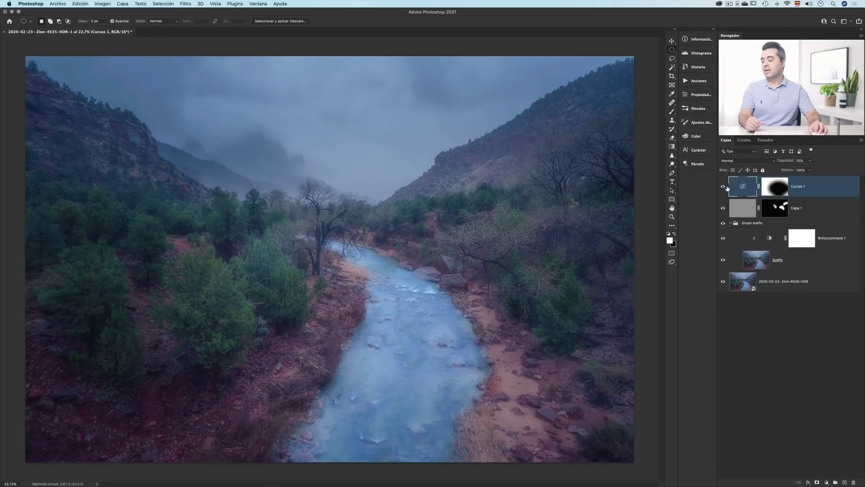